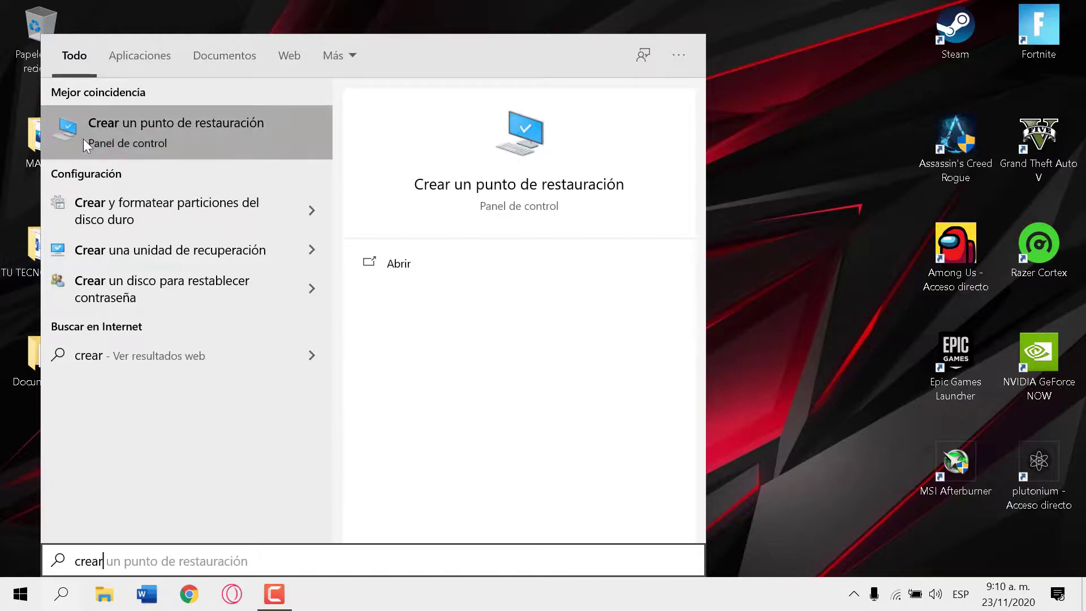
# Create a system restore point named "xd" in the system protection settings, then close the system properties.
pyautogui.click(198, 141)
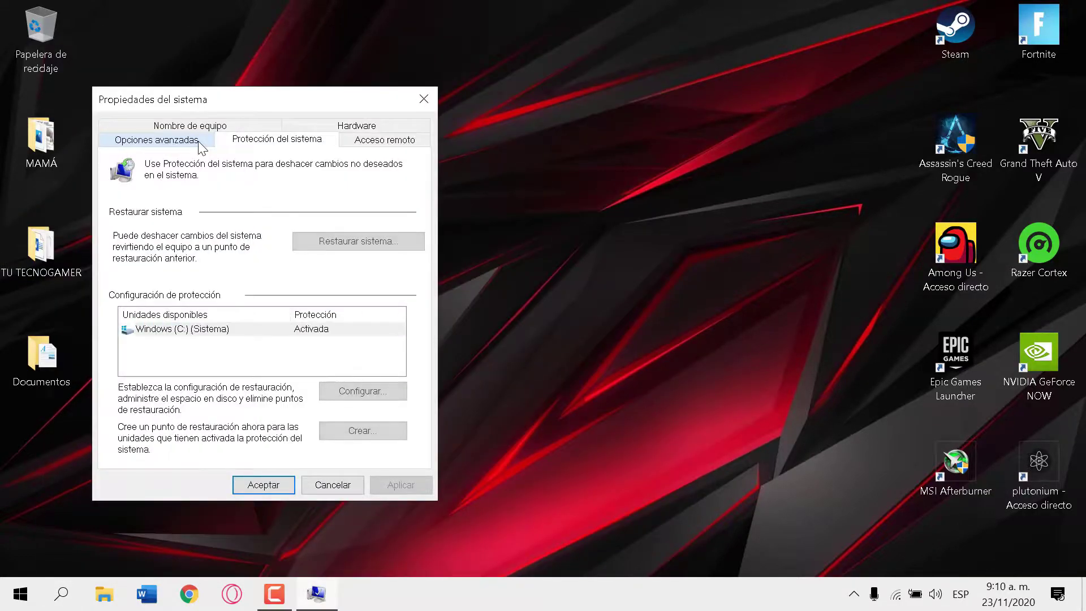
pyautogui.moveTo(278, 105); pyautogui.dragTo(453, 120)
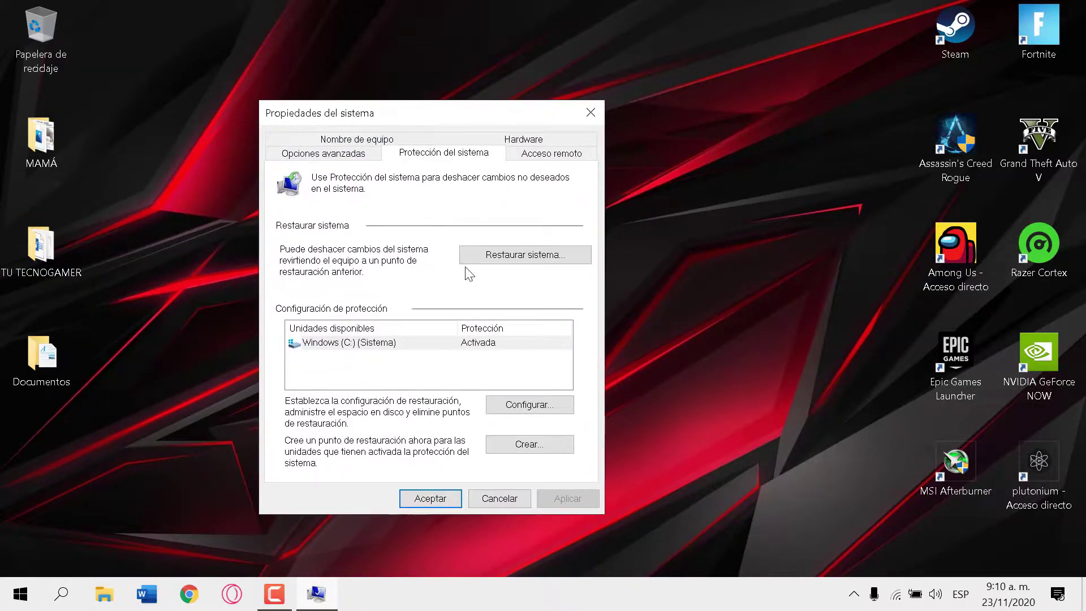
pyautogui.click(526, 447)
pyautogui.write('xd')
pyautogui.click(508, 291)
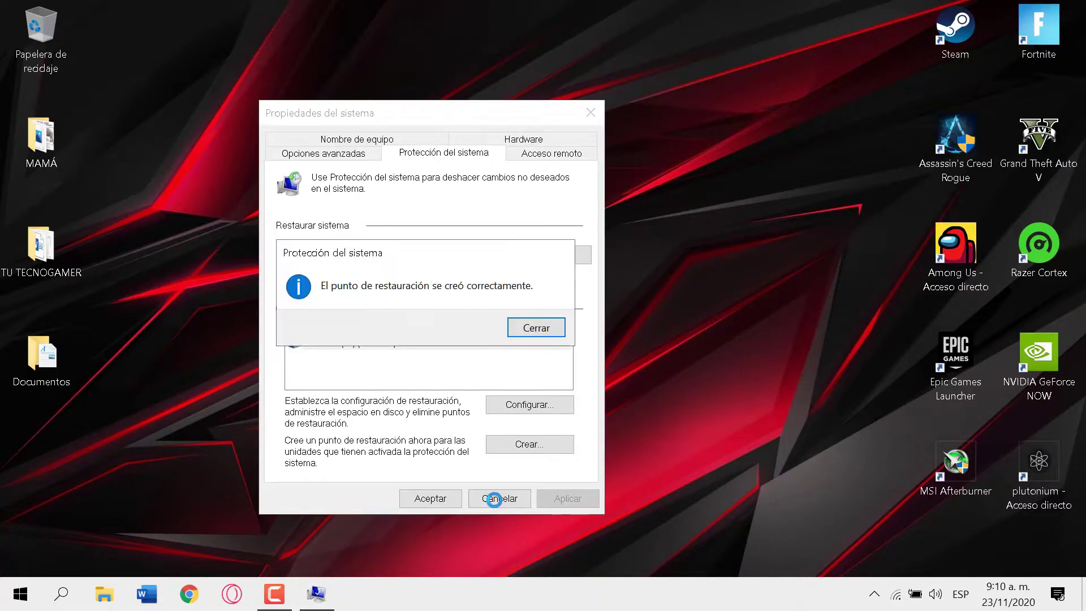
pyautogui.click(544, 332)
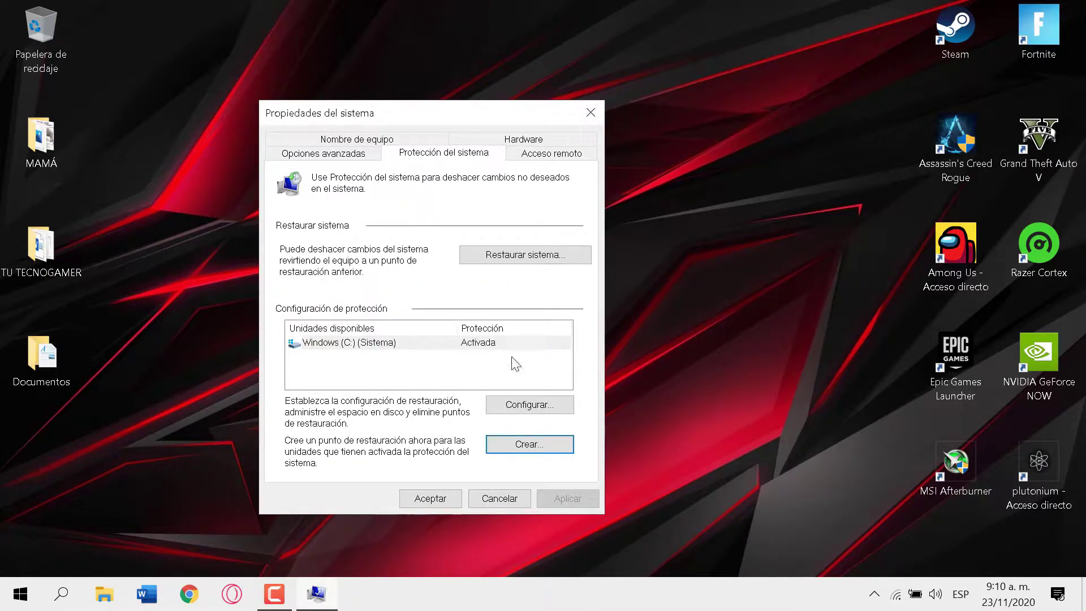
pyautogui.click(431, 498)
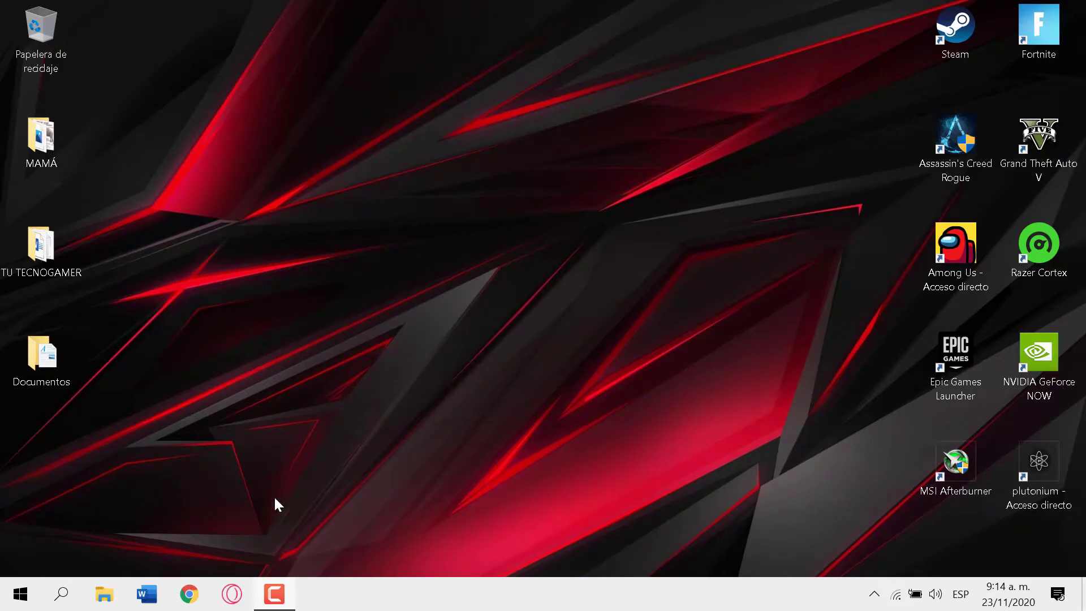
# Search Windows for %temp% and open the temporary files folder.
pyautogui.click(62, 594)
pyautogui.write('%temp')
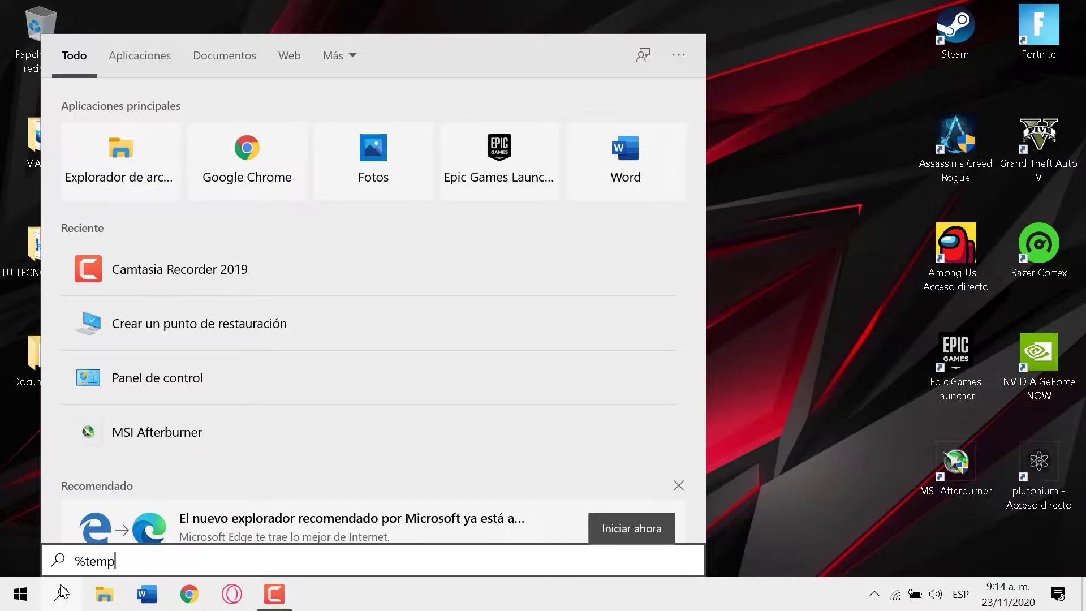
pyautogui.write('%')
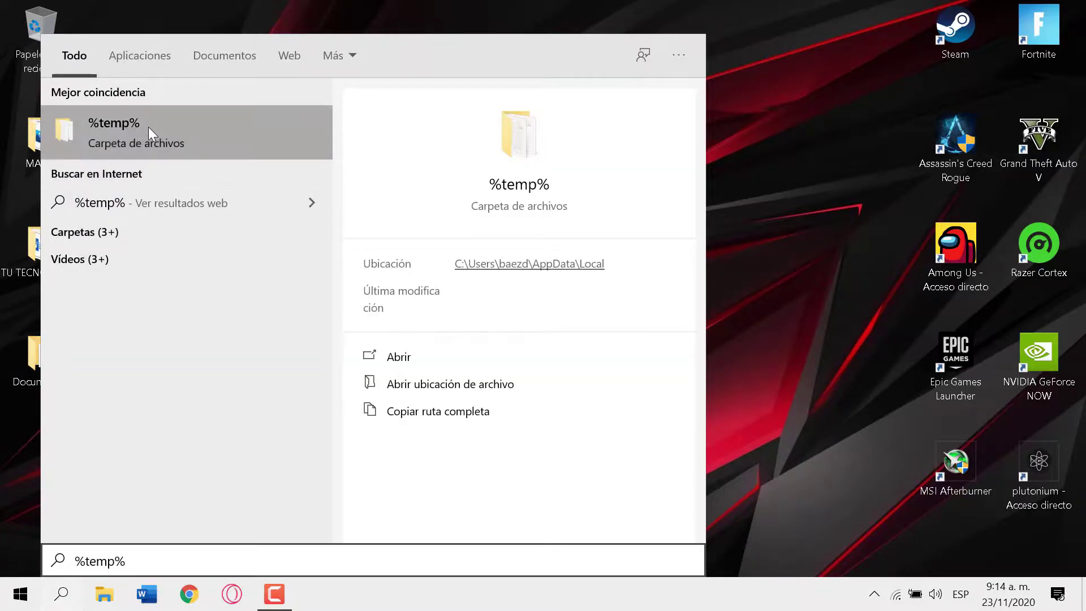
pyautogui.click(148, 126)
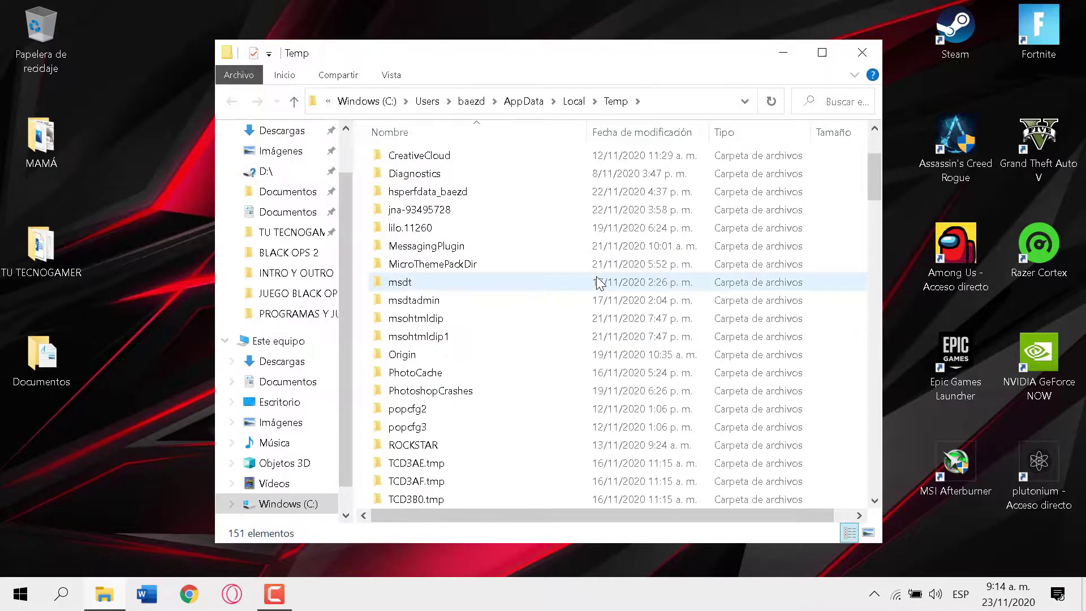
# Delete all Temp items listed below .opera, skipping those that need administrator permission or are in use, and close the folder.
pyautogui.scroll(-6, 599, 282)
pyautogui.scroll(9, 628, 271)
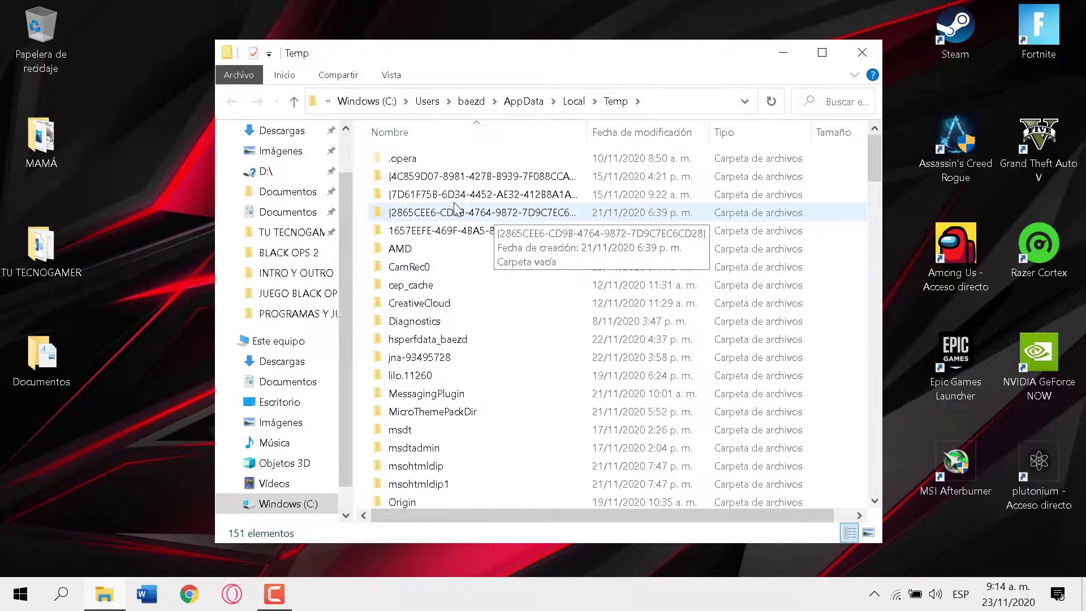
pyautogui.moveTo(365, 173); pyautogui.dragTo(379, 543)
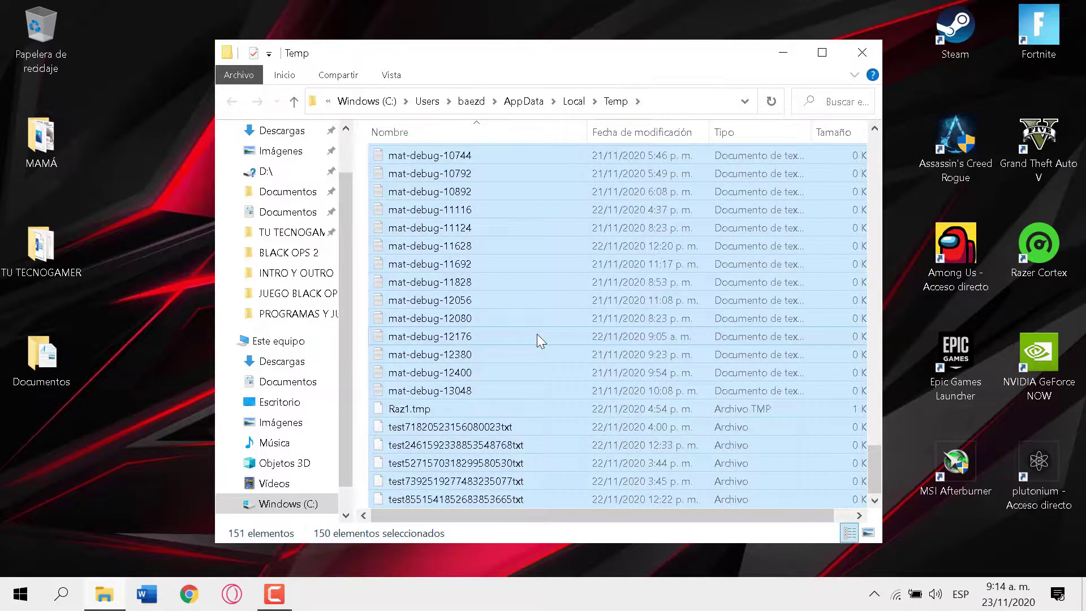
pyautogui.rightClick(538, 335)
pyautogui.click(637, 280)
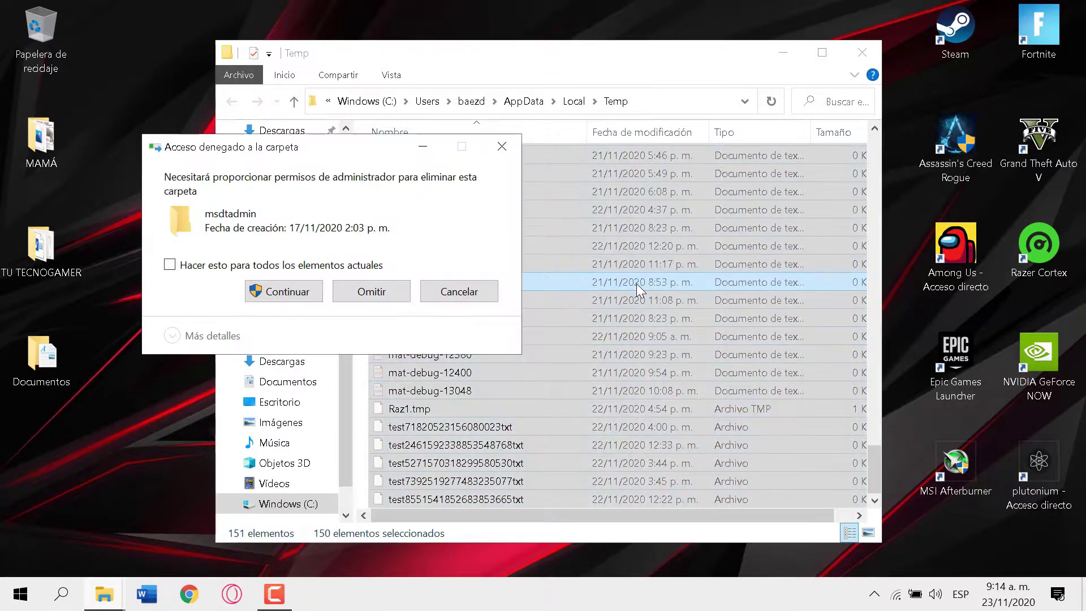
pyautogui.click(311, 266)
pyautogui.click(348, 295)
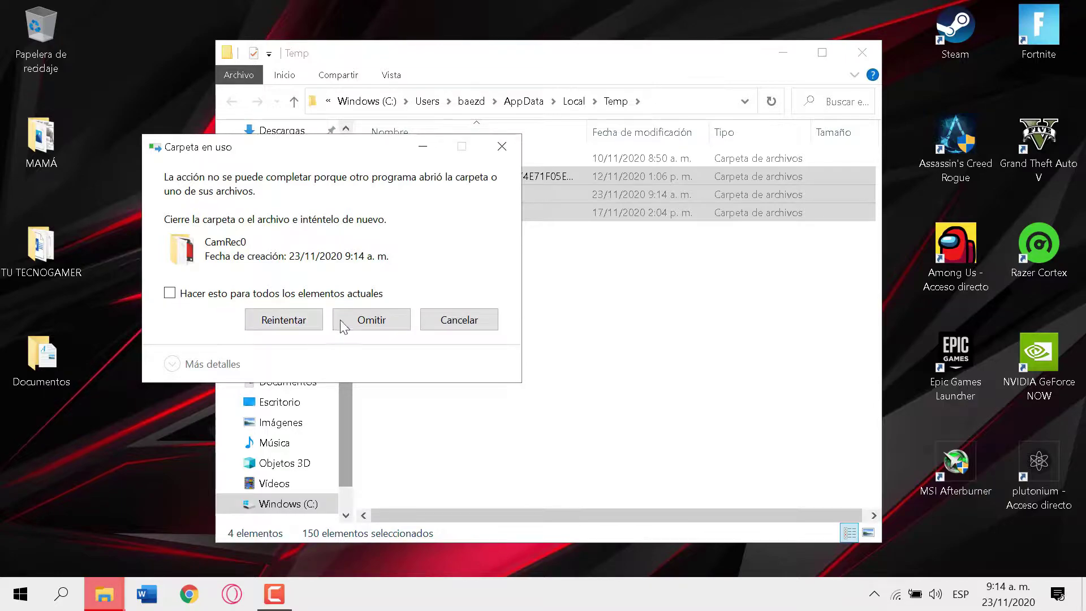
pyautogui.click(344, 327)
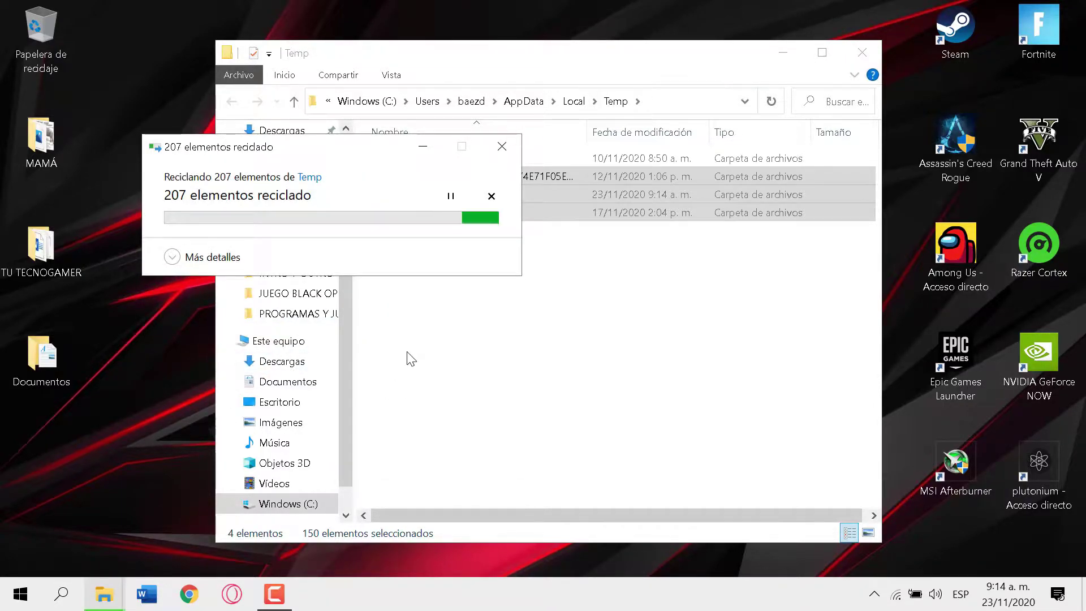
pyautogui.click(426, 329)
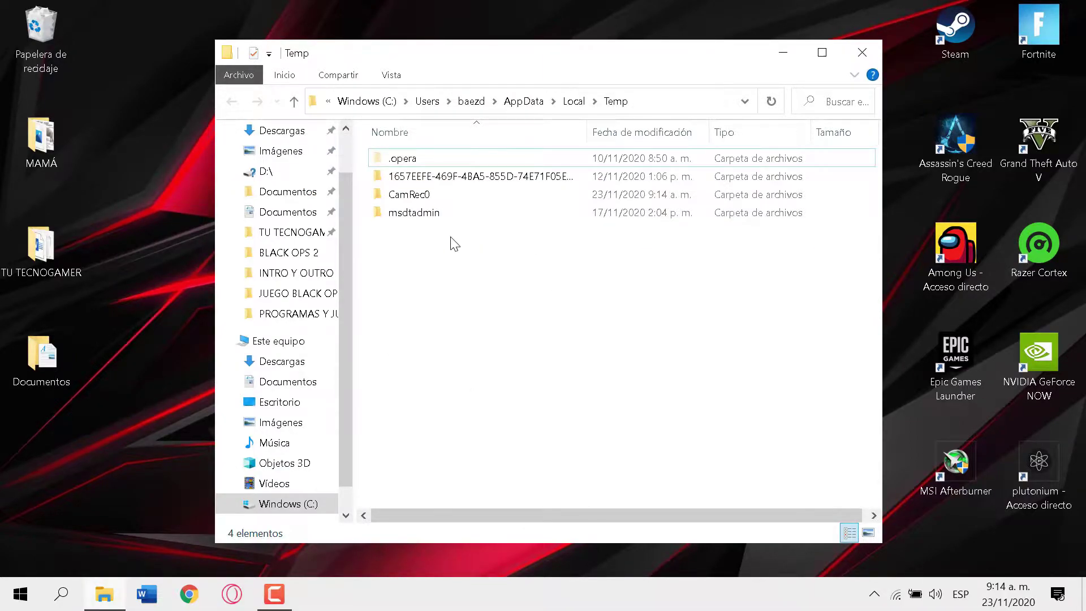
pyautogui.click(862, 52)
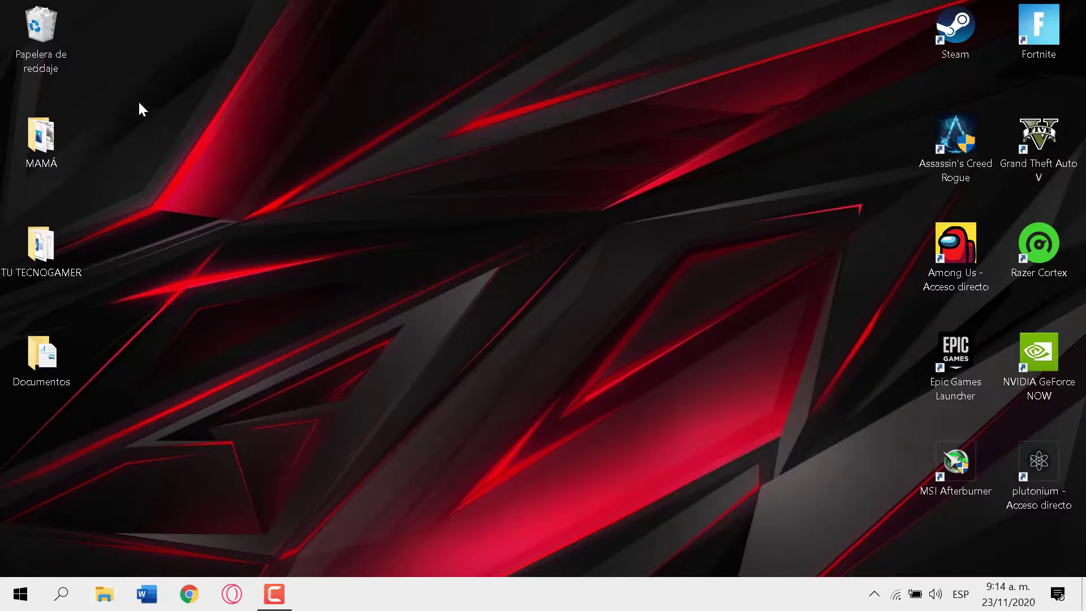
# Empty the Recycle Bin permanently.
pyautogui.rightClick(51, 43)
pyautogui.click(86, 69)
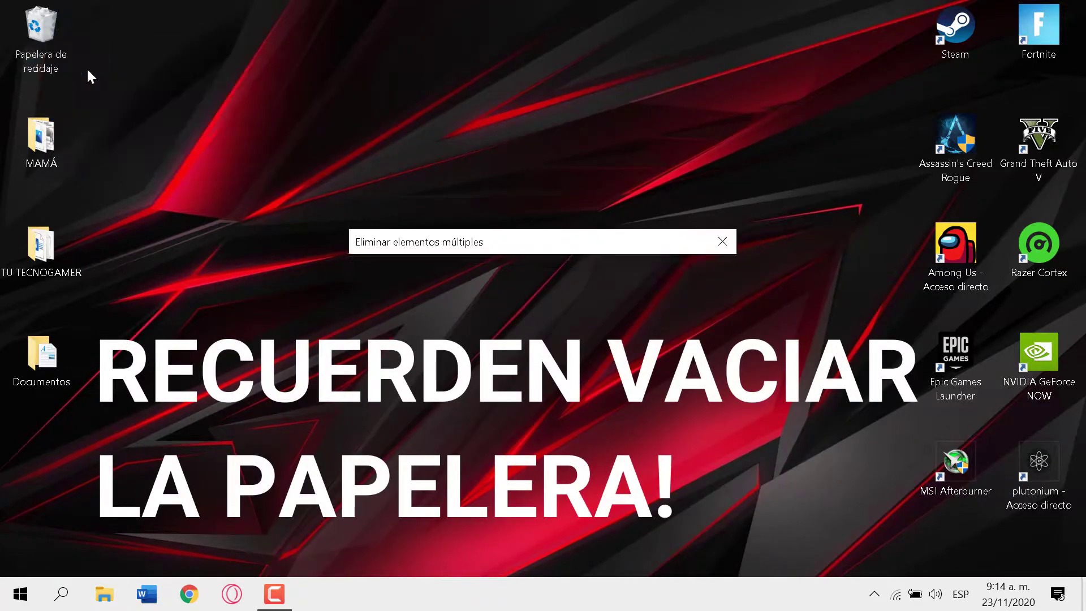
pyautogui.click(592, 323)
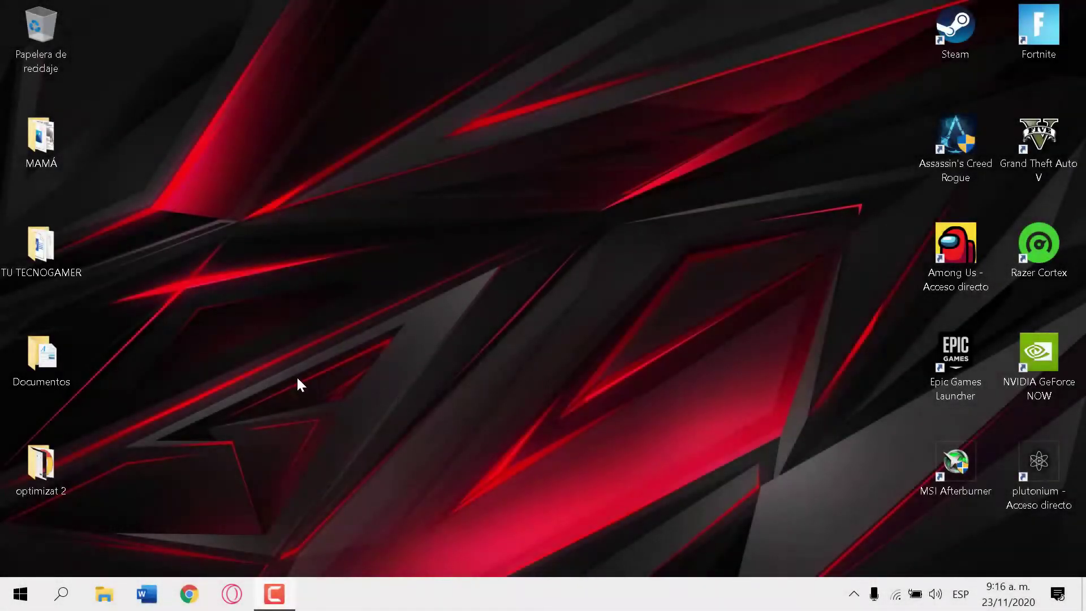
# From the properties of Este equipo, open the advanced performance options and choose "Ajustar para obtener el mejor rendimiento" for visual effects.
pyautogui.click(74, 589)
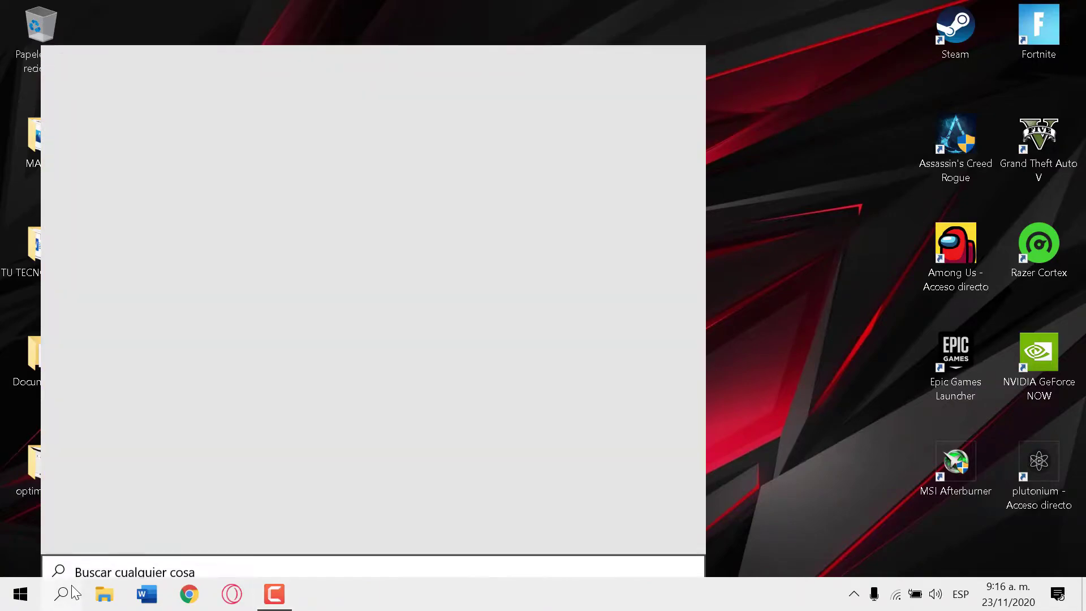
pyautogui.write('este')
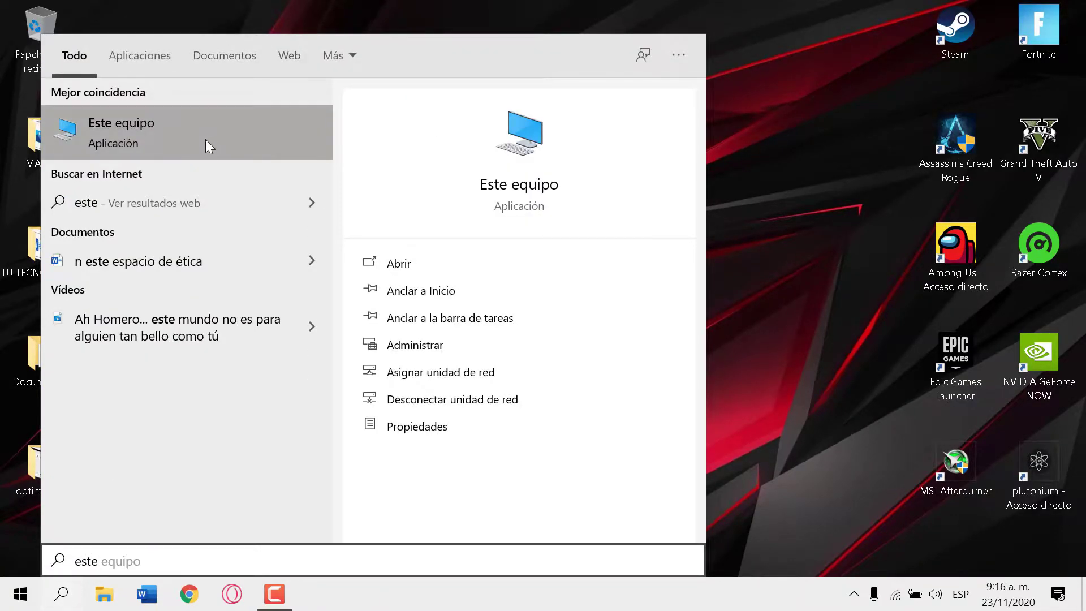
pyautogui.rightClick(202, 134)
pyautogui.click(268, 288)
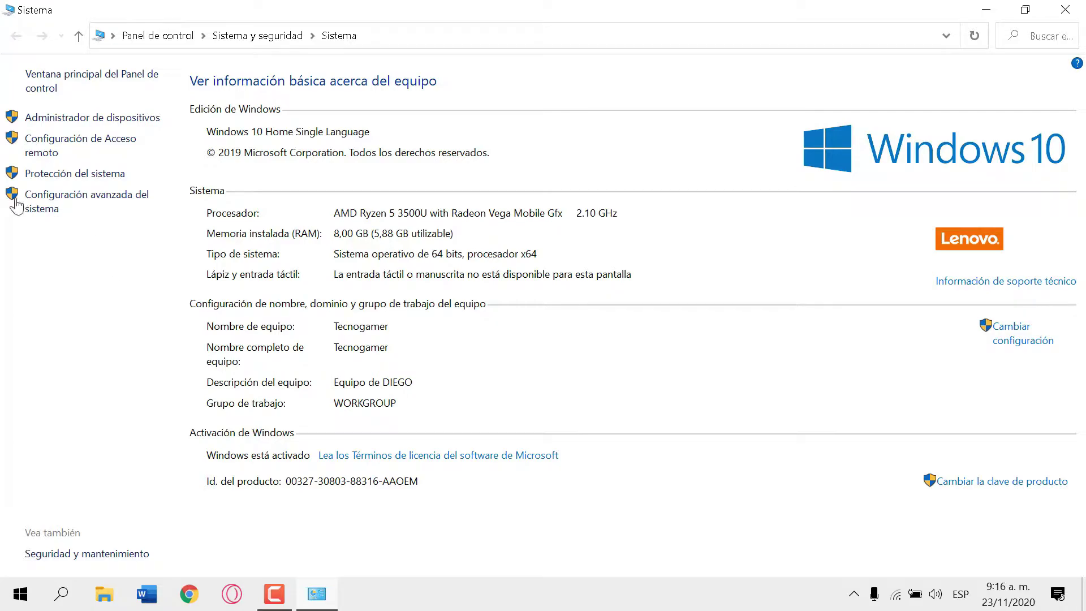
pyautogui.click(46, 208)
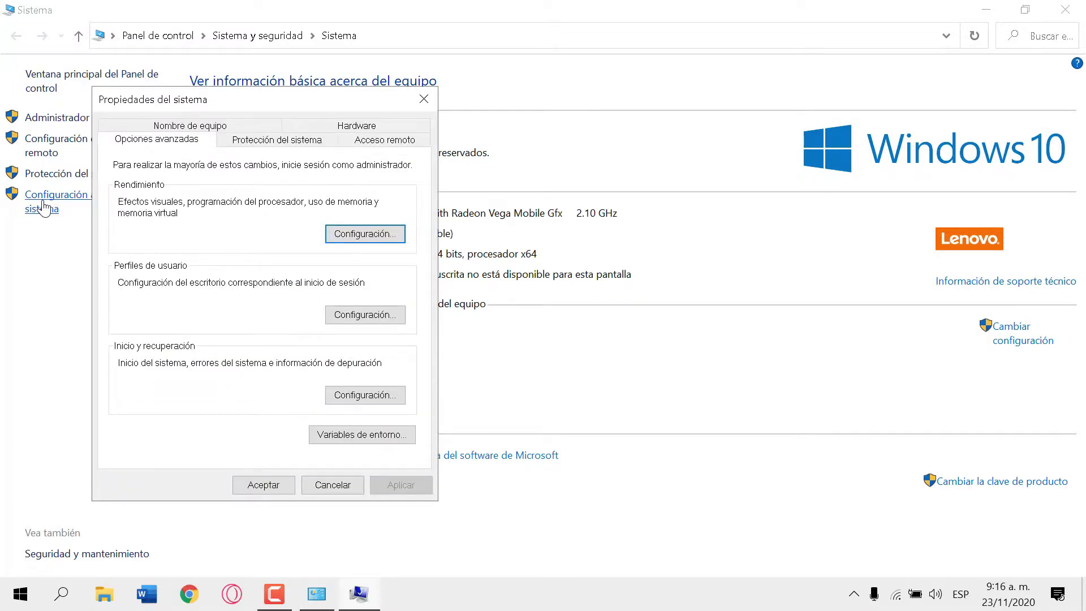
pyautogui.moveTo(307, 99); pyautogui.dragTo(364, 108)
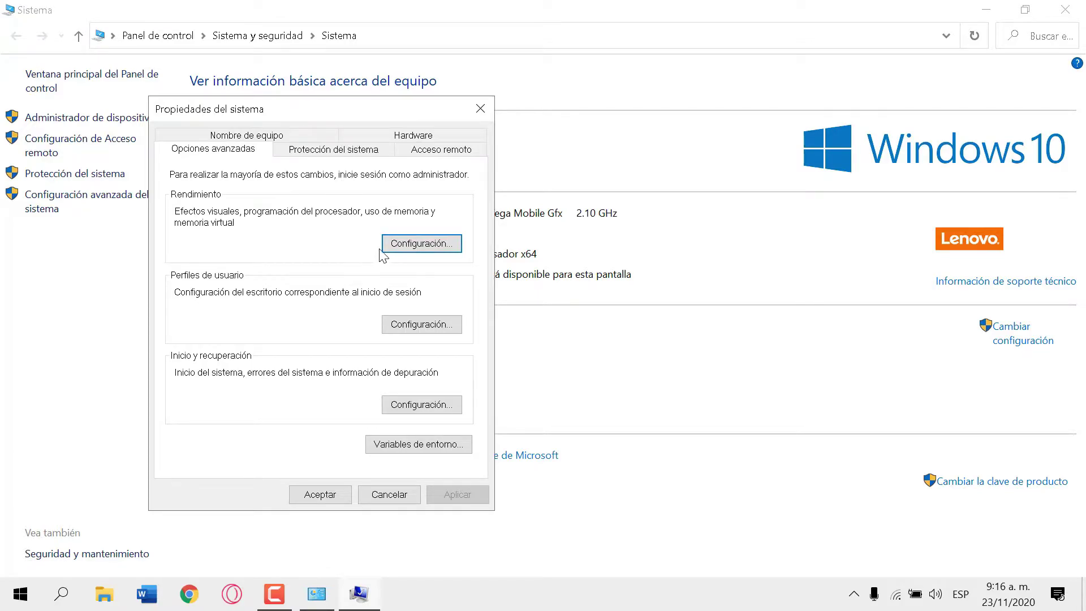
pyautogui.click(456, 246)
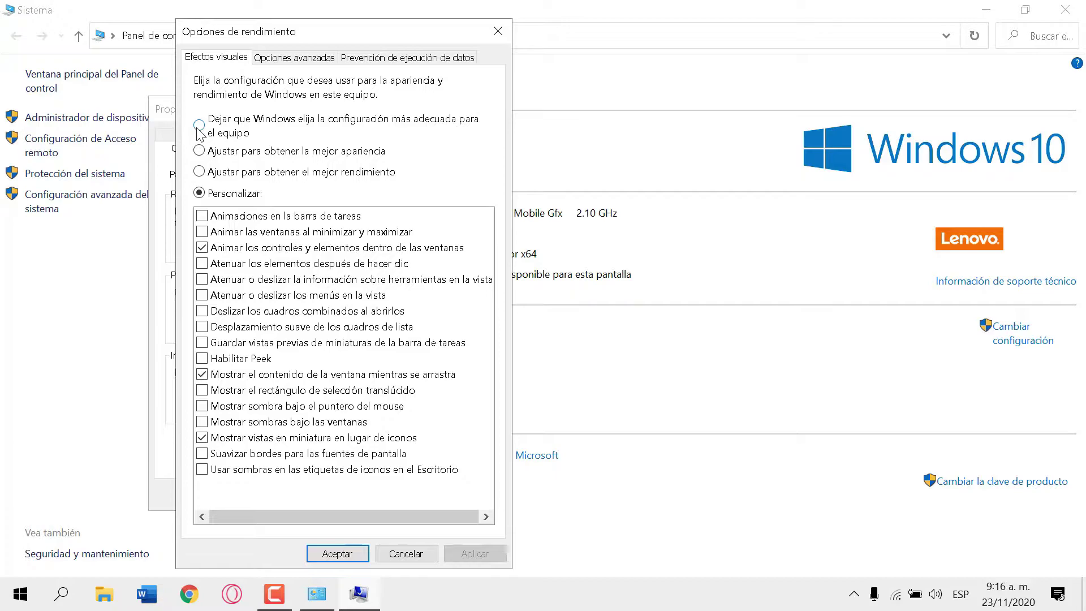
pyautogui.click(199, 173)
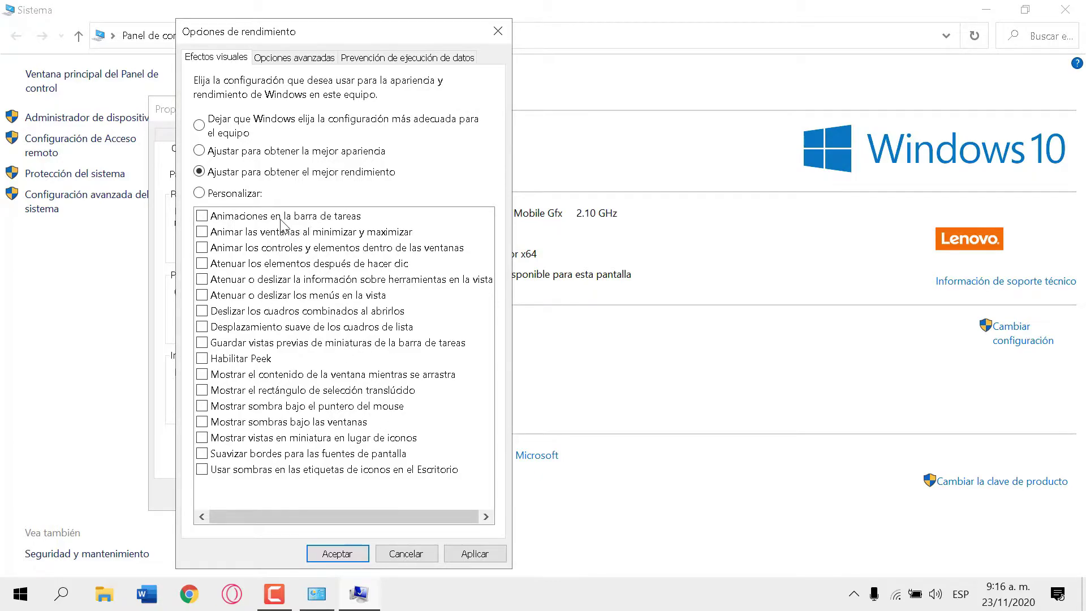
pyautogui.click(205, 264)
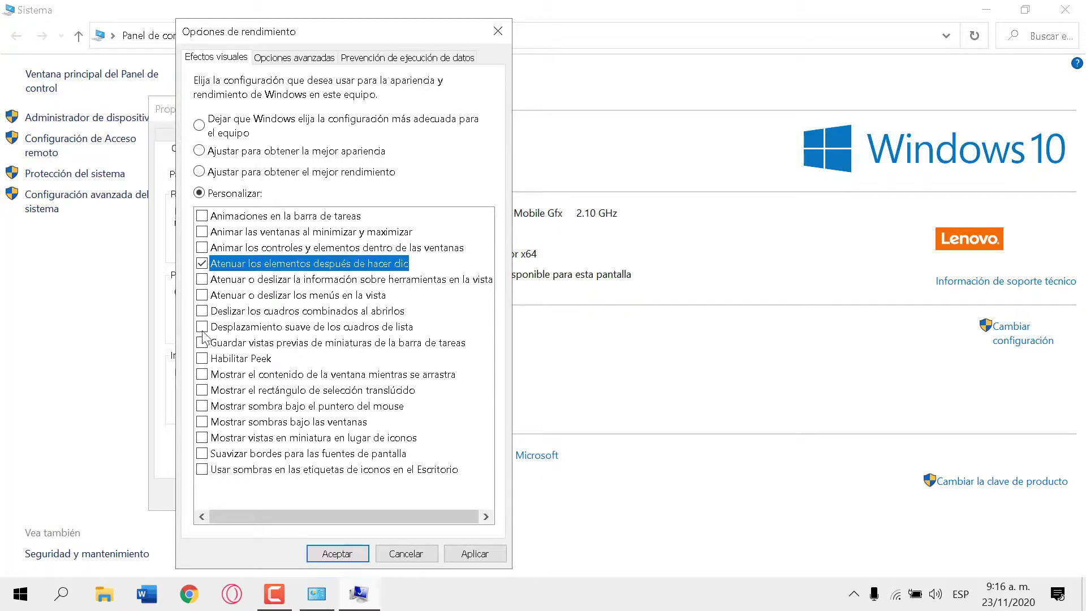
pyautogui.click(203, 391)
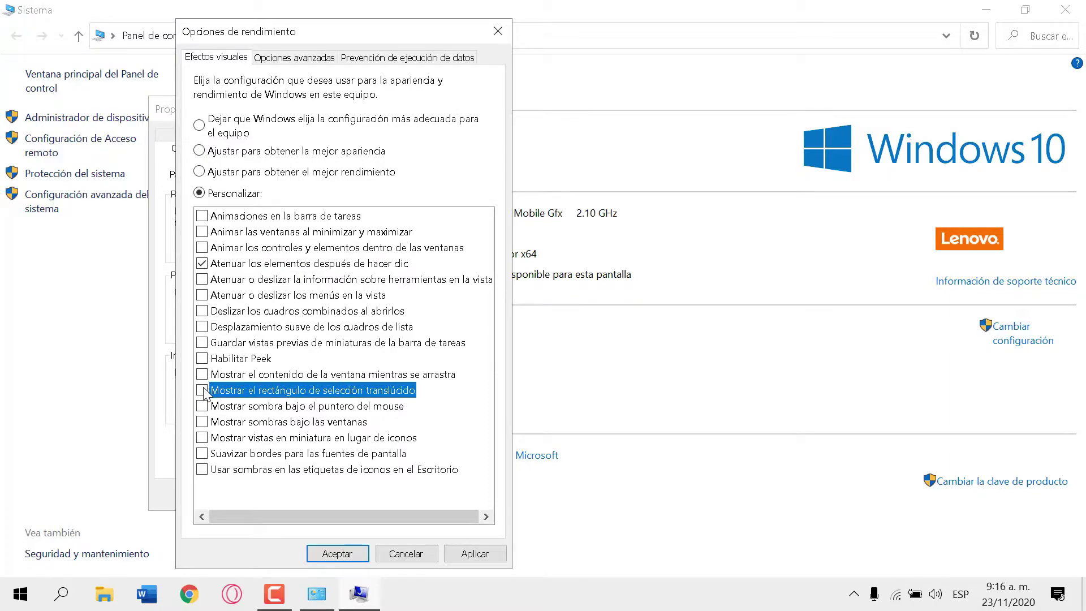
pyautogui.click(202, 264)
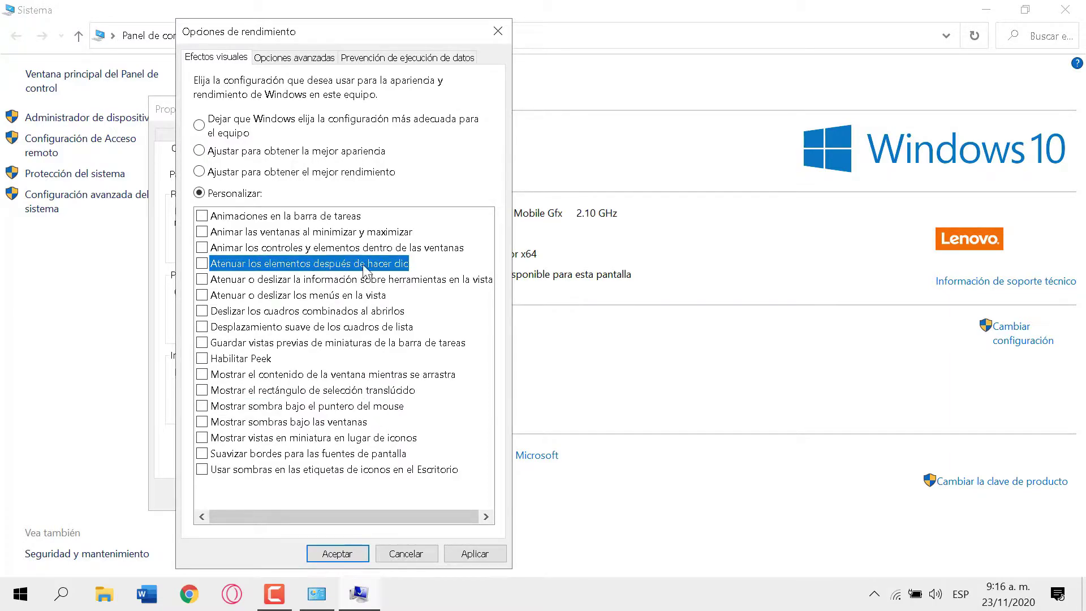
# Apply the visual effects settings with every effect unchecked and close the performance options and system properties.
pyautogui.click(475, 553)
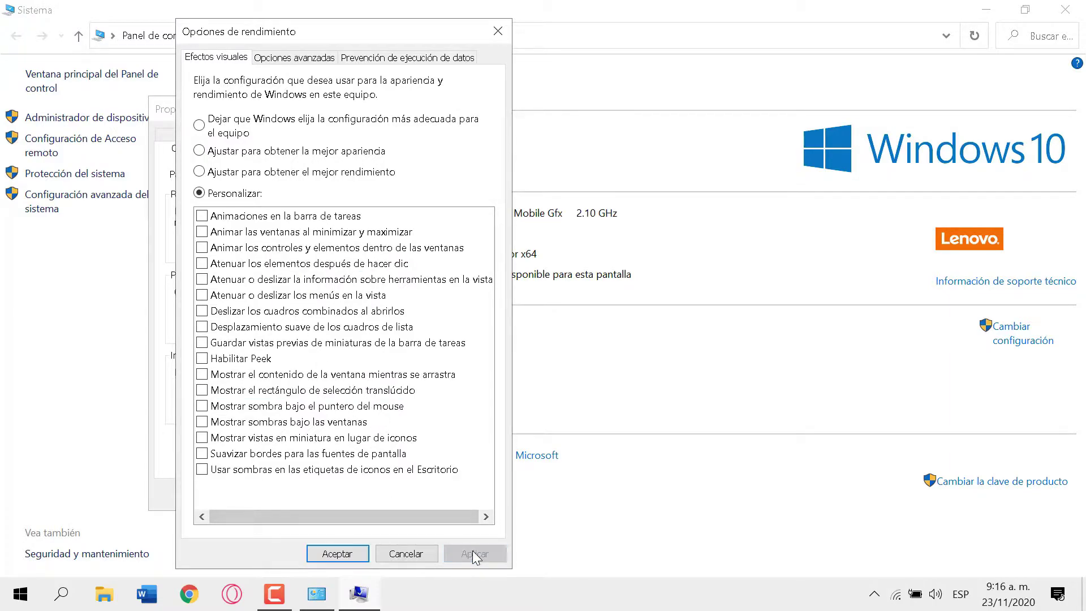
pyautogui.click(338, 554)
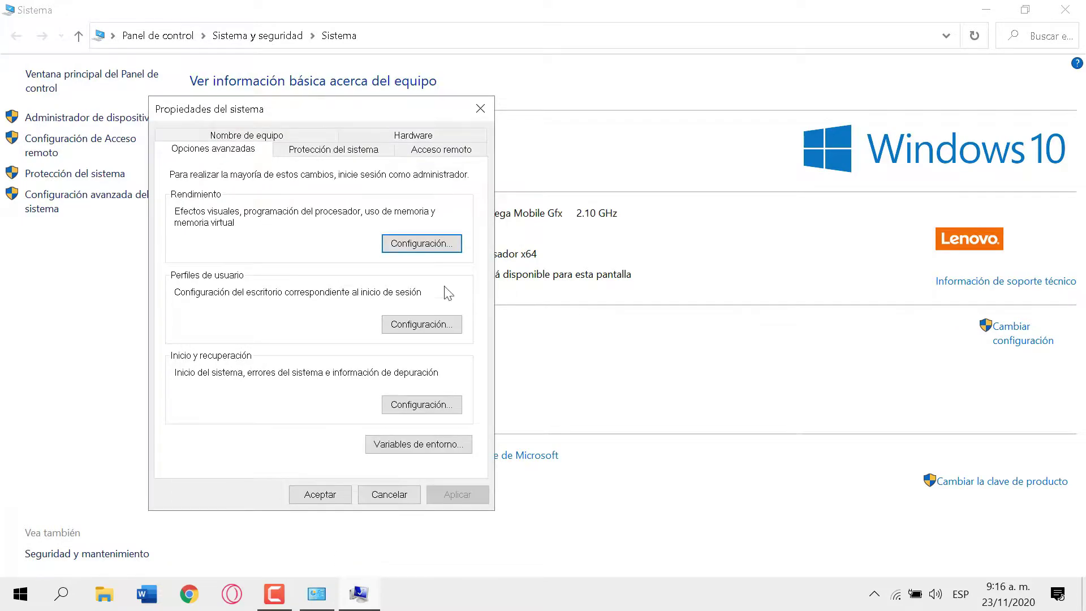
pyautogui.click(480, 108)
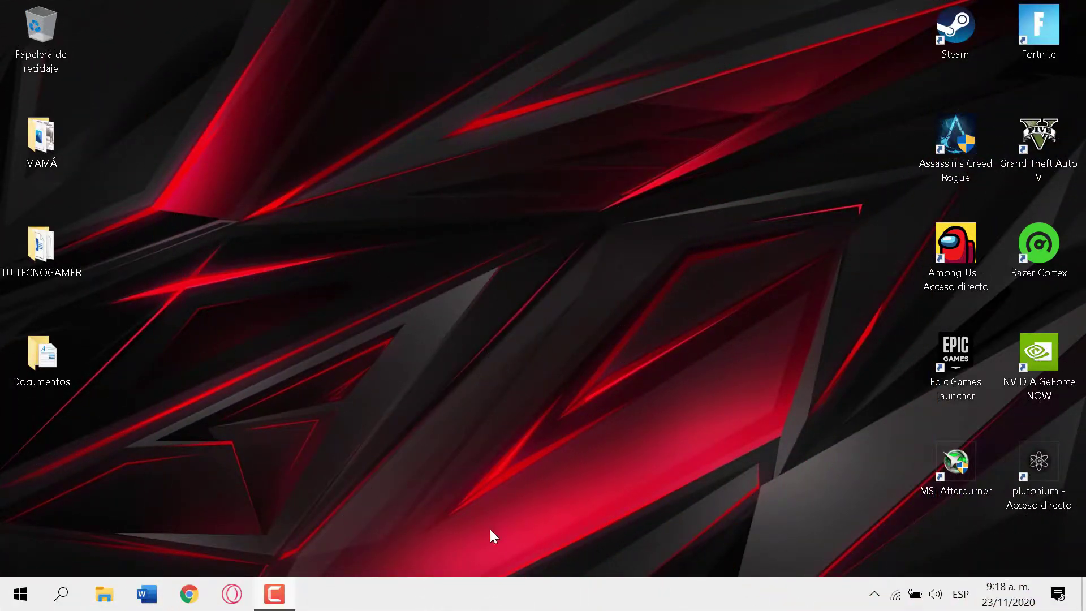
# Open Task Manager's list of startup programs and disable µTorrent from starting with Windows.
pyautogui.rightClick(519, 599)
pyautogui.click(664, 514)
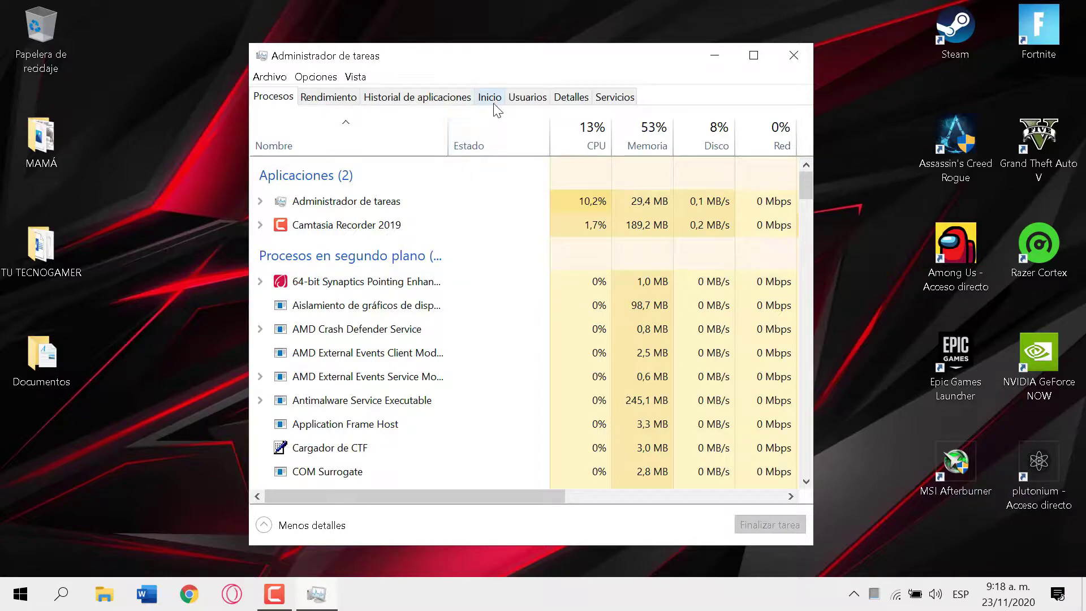
pyautogui.click(492, 102)
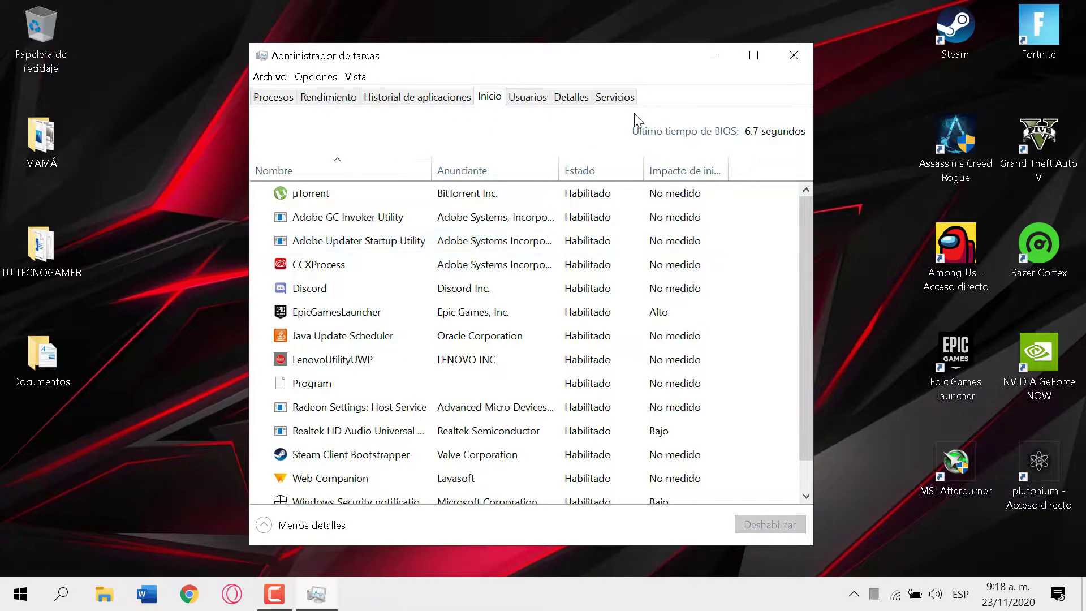
pyautogui.scroll(-2, 616, 374)
pyautogui.scroll(2, 637, 383)
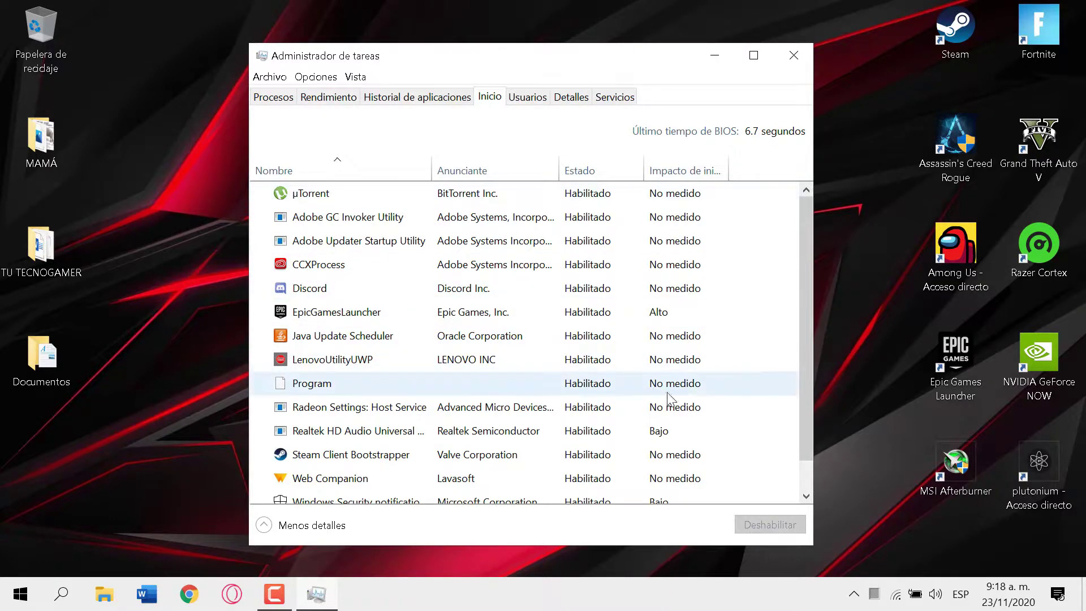
pyautogui.rightClick(416, 191)
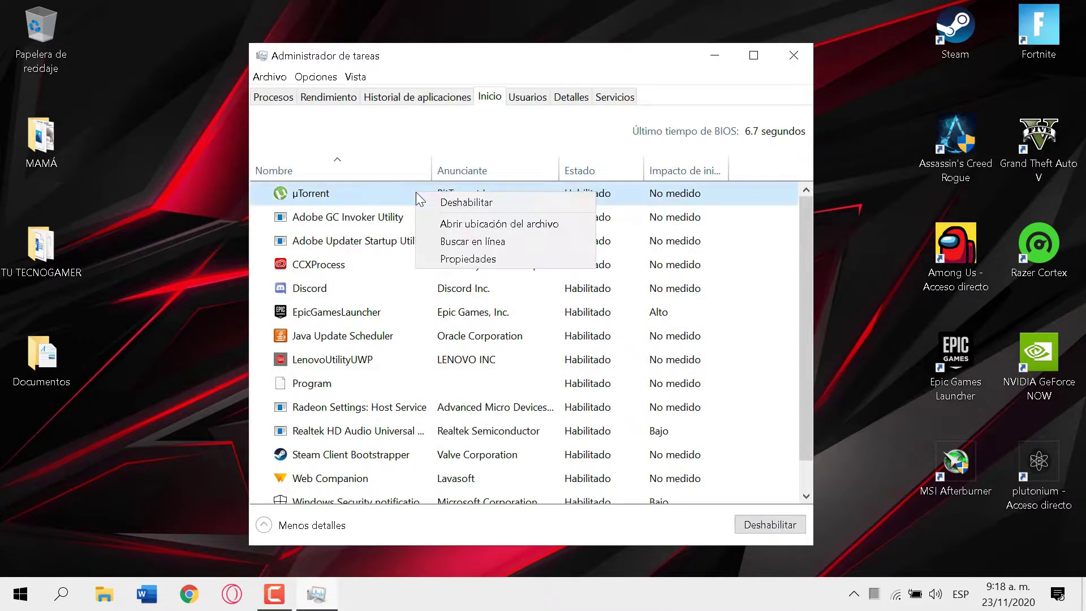
pyautogui.click(460, 202)
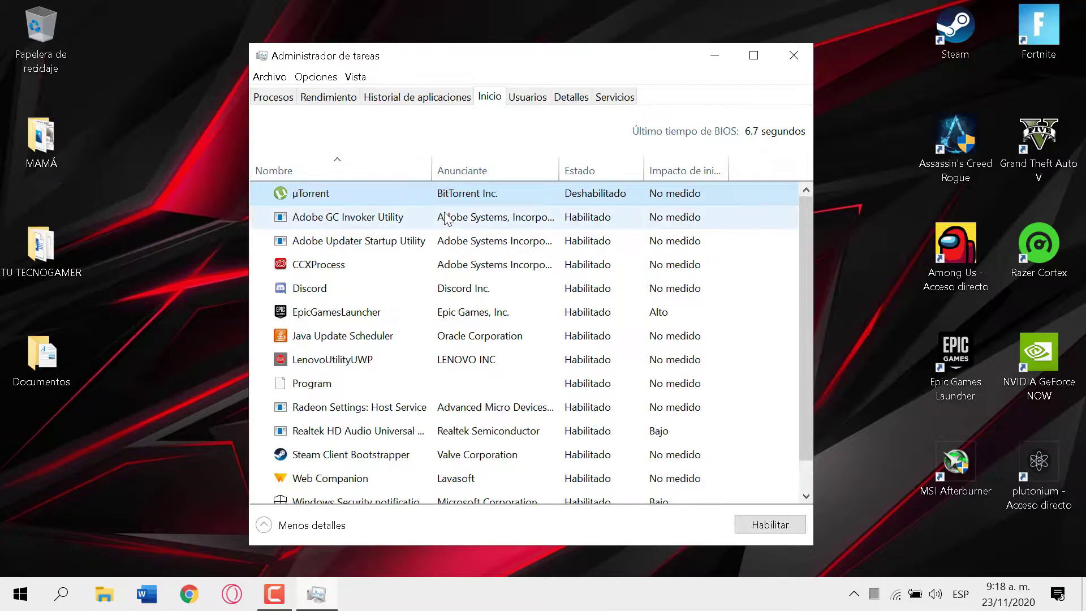
# Disable Adobe GC Invoker Utility, Adobe Updater Startup Utility and CCXProcess from starting with Windows.
pyautogui.rightClick(446, 212)
pyautogui.click(484, 223)
pyautogui.rightClick(485, 236)
pyautogui.click(497, 243)
pyautogui.rightClick(461, 265)
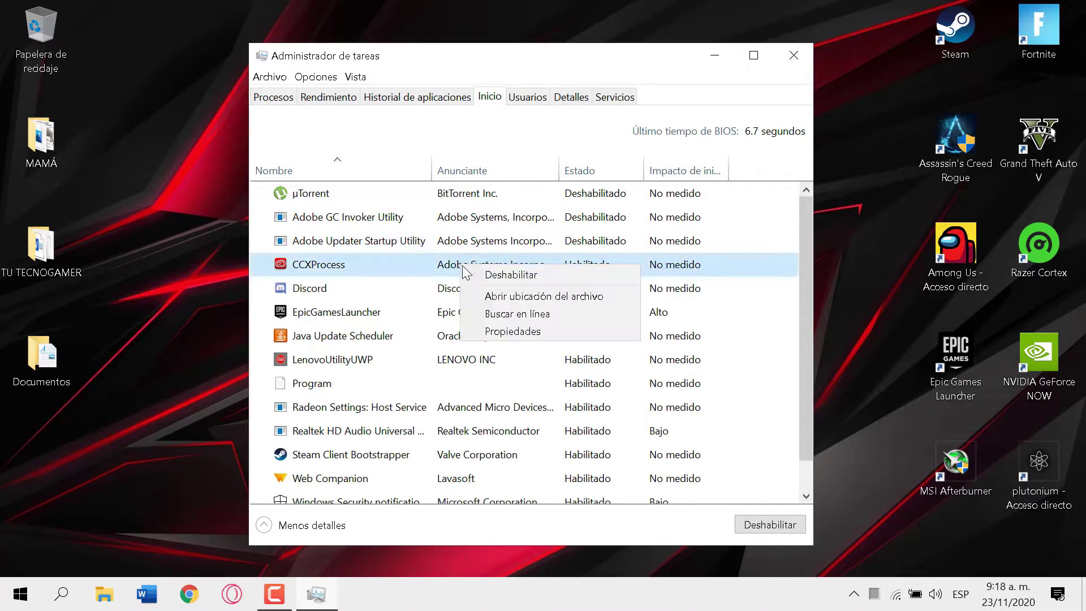
pyautogui.click(488, 277)
# Disable Discord, EpicGamesLauncher and Java Update Scheduler in the startup programs list.
pyautogui.rightClick(576, 287)
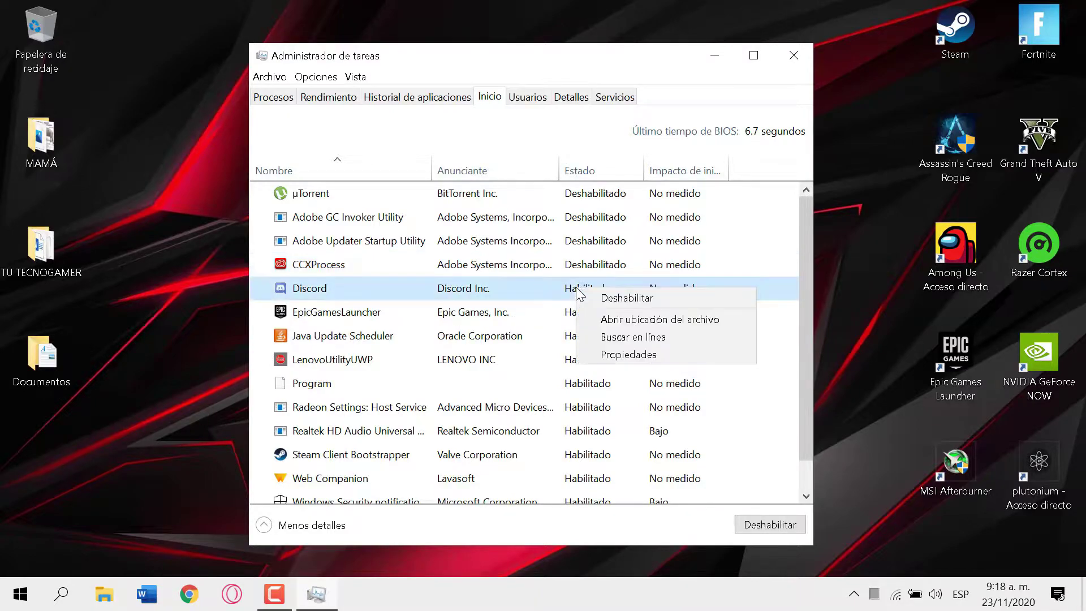
pyautogui.click(604, 299)
pyautogui.click(564, 314)
pyautogui.rightClick(560, 315)
pyautogui.click(591, 321)
pyautogui.rightClick(559, 335)
pyautogui.click(568, 344)
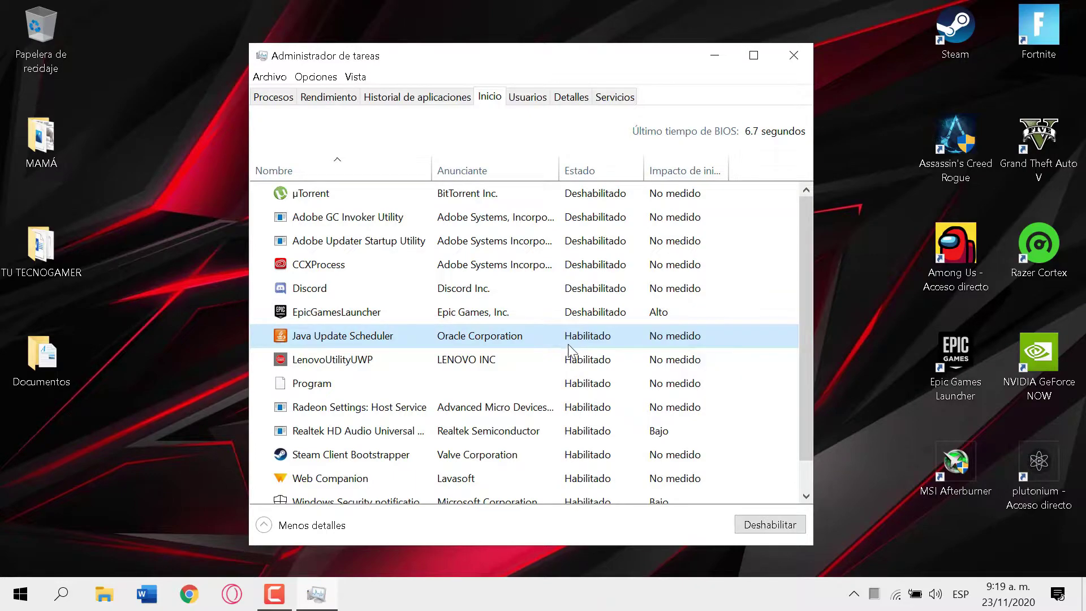
# Disable Steam Client Bootstrapper, Web Companion and Windscribe client at startup, and close Task Manager.
pyautogui.scroll(-1, 568, 348)
pyautogui.rightClick(594, 419)
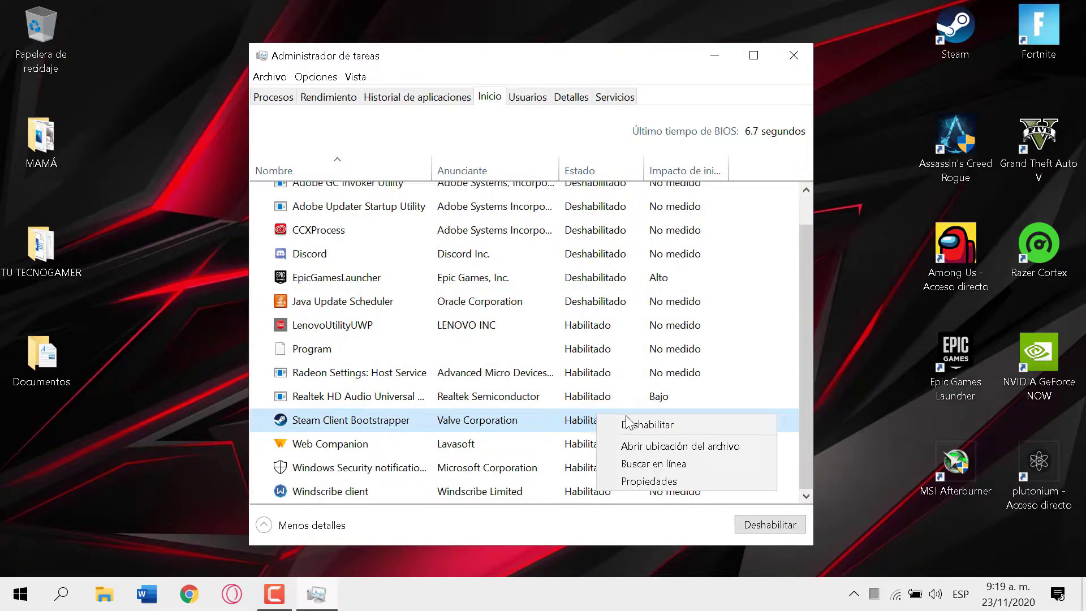
pyautogui.click(593, 443)
pyautogui.rightClick(594, 445)
pyautogui.click(619, 453)
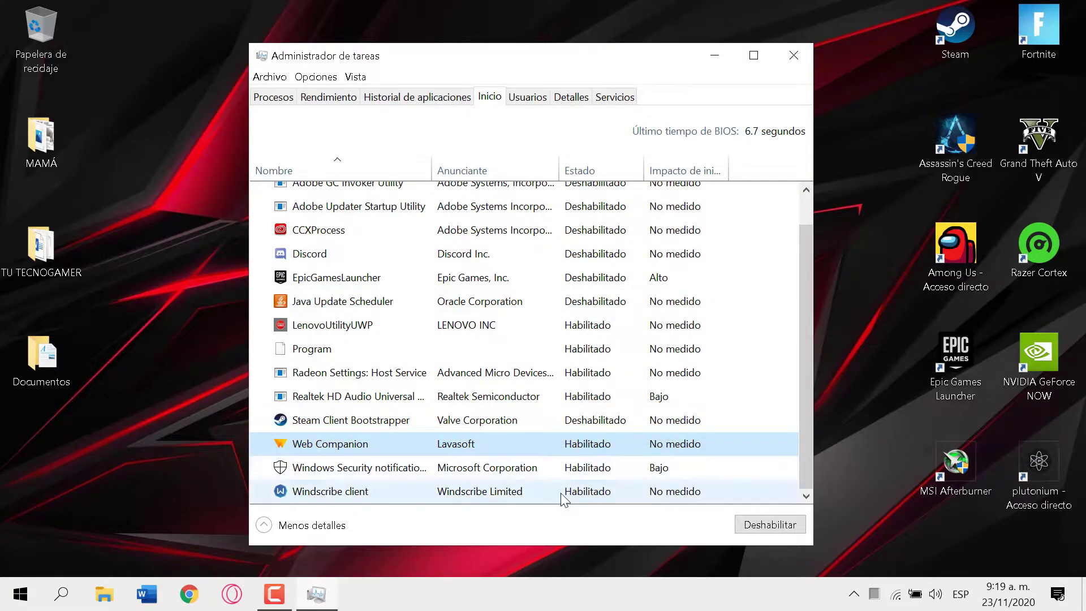
pyautogui.rightClick(562, 492)
pyautogui.click(606, 501)
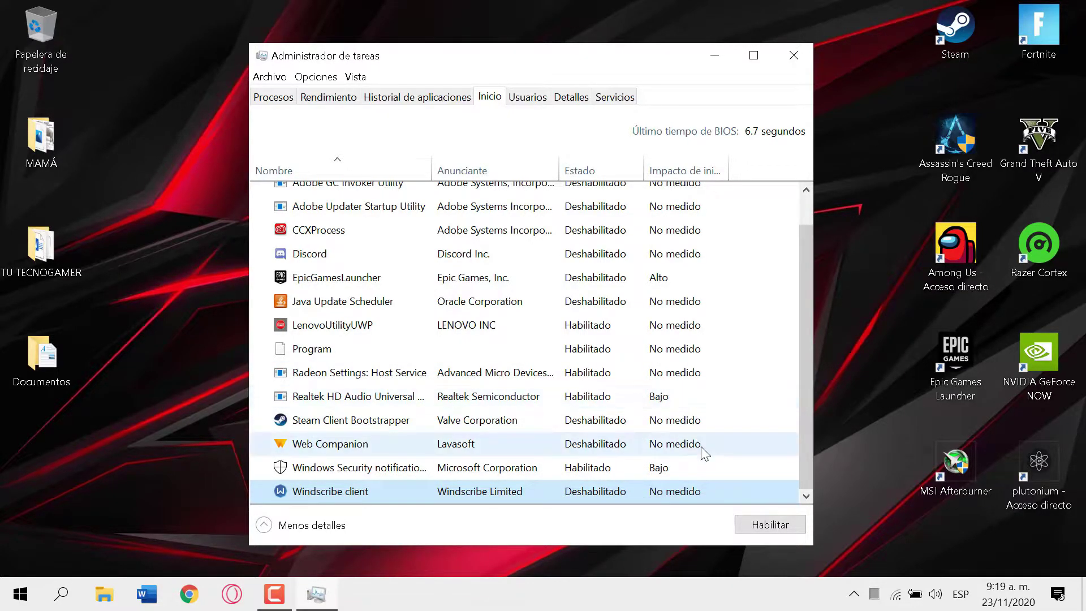
pyautogui.scroll(2, 739, 345)
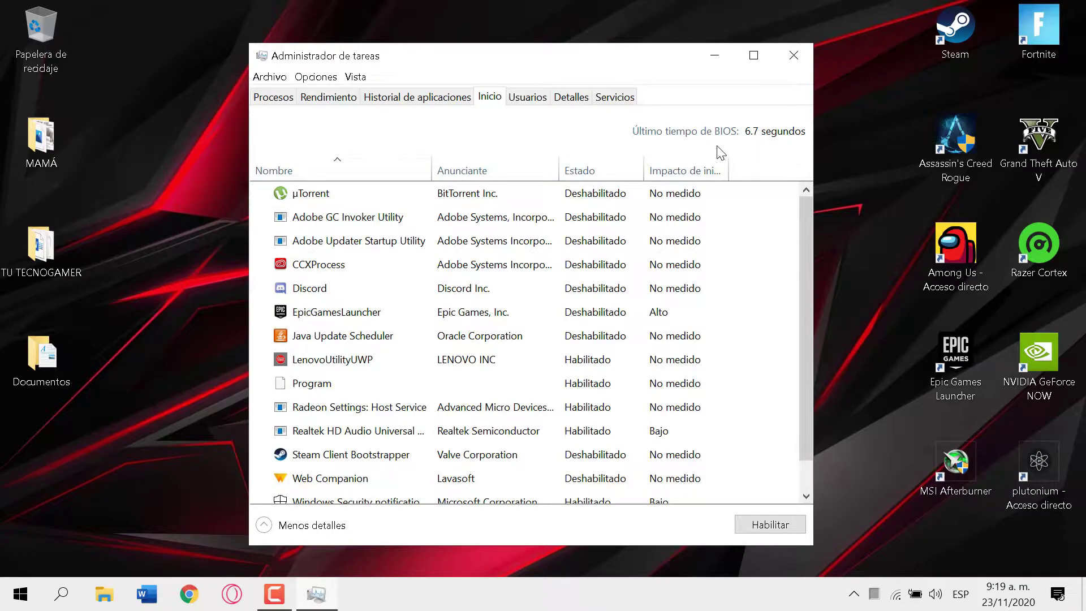
pyautogui.click(794, 55)
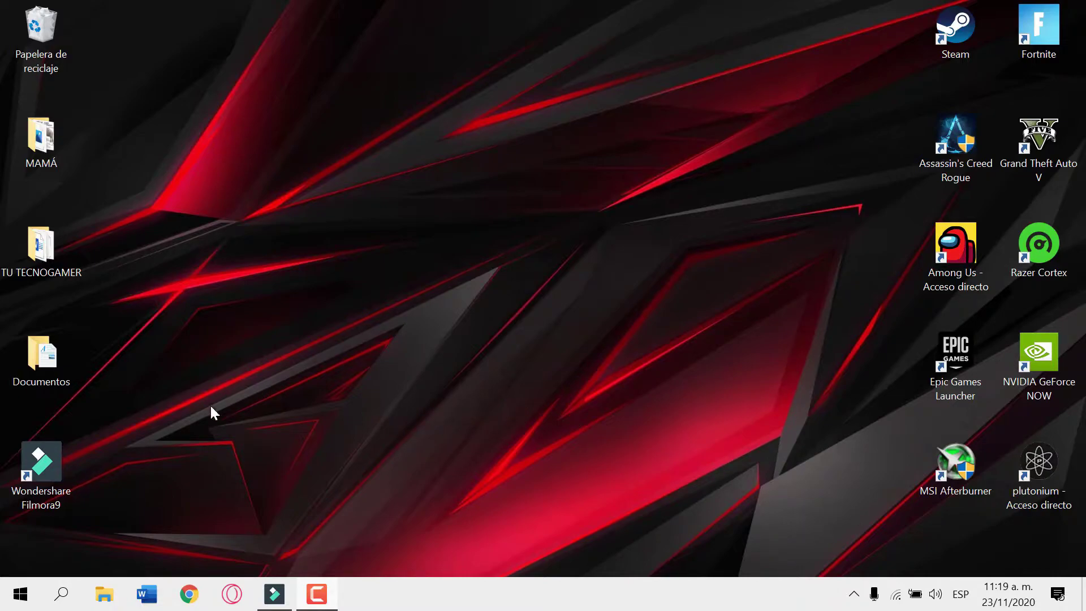
# Search Windows for "optimi", open "Desfragmentar y optimizar unidades" and start optimizing the Windows (C:) drive.
pyautogui.click(62, 592)
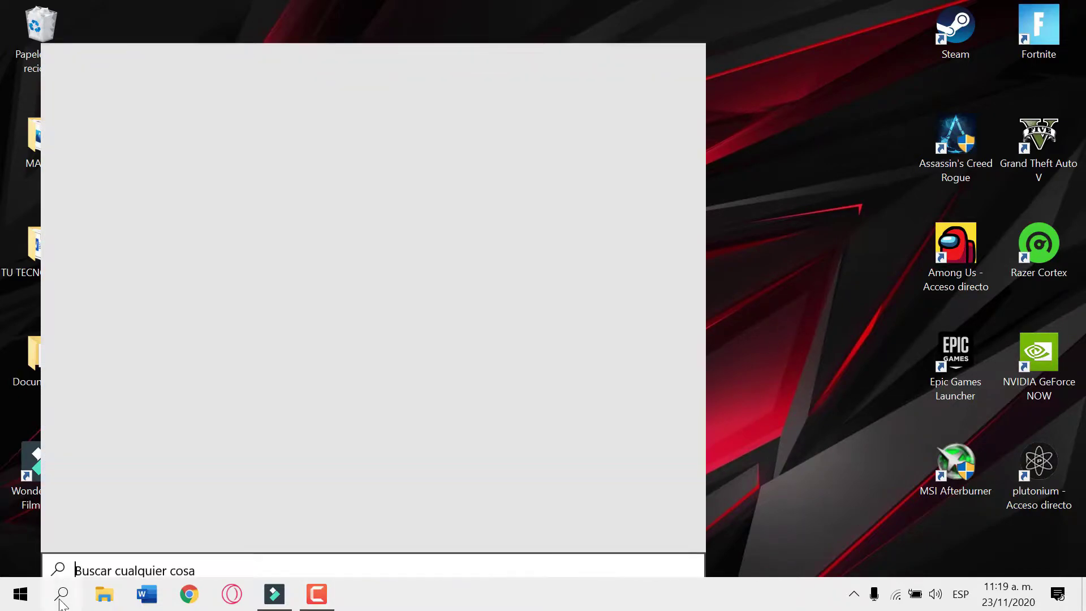
pyautogui.write('optimi')
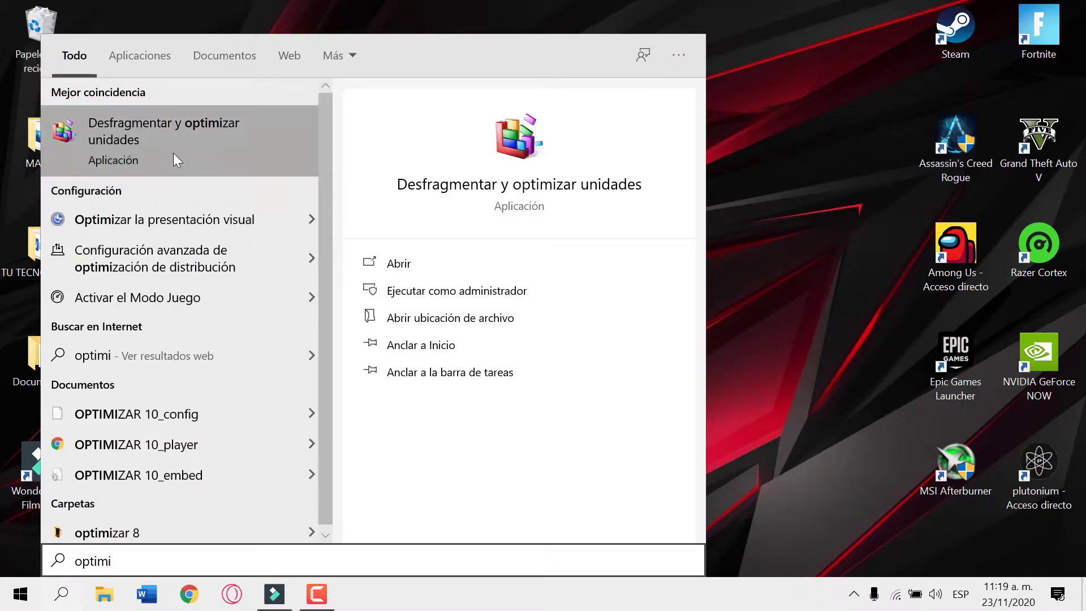
pyautogui.click(180, 136)
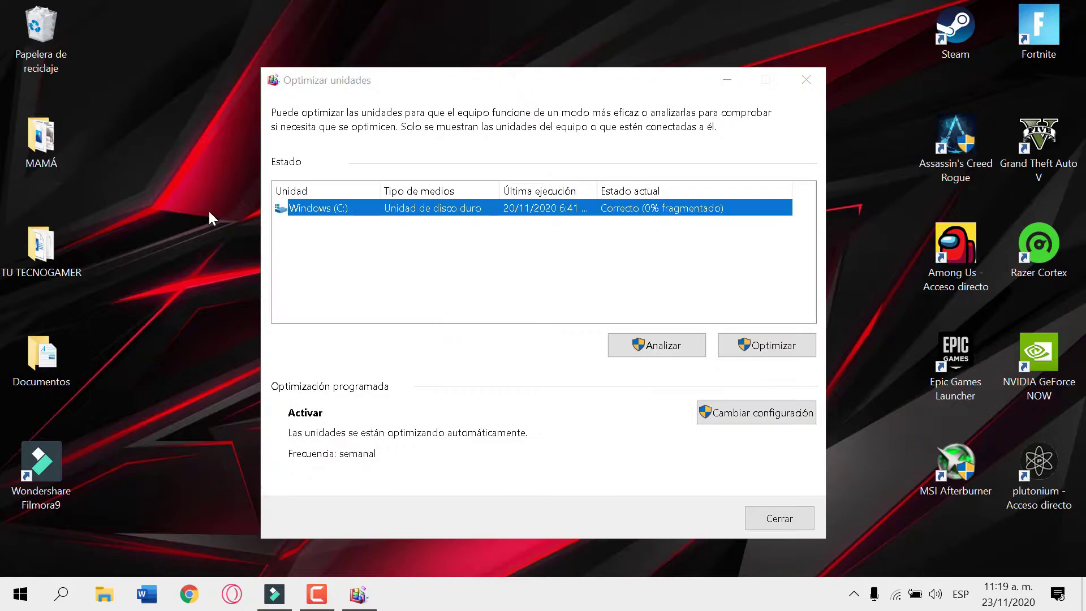
pyautogui.click(752, 345)
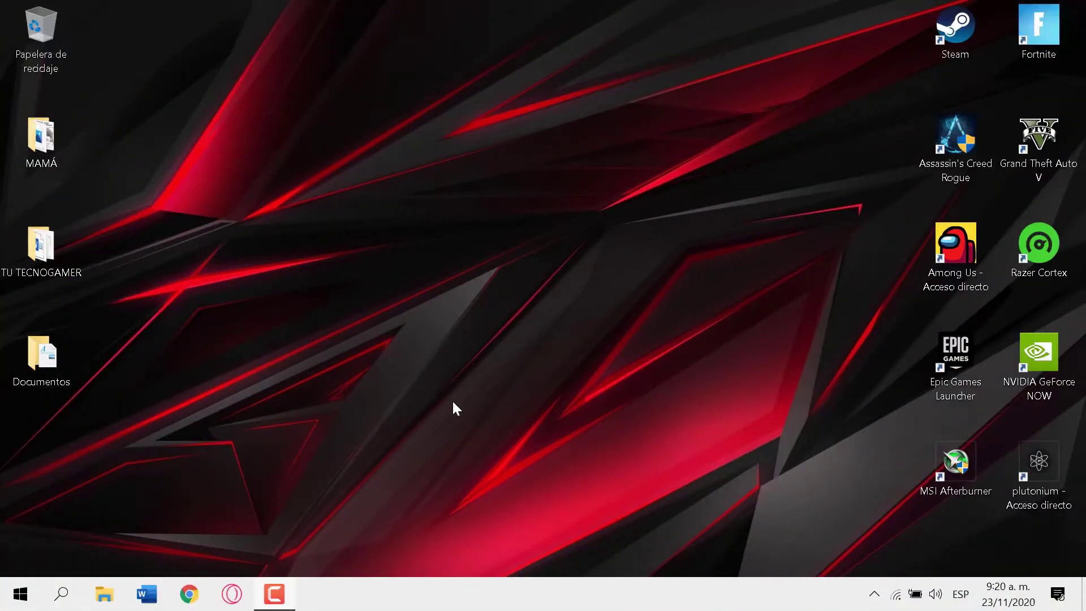
# Search Windows for "mscon" and open System Configuration.
pyautogui.click(59, 595)
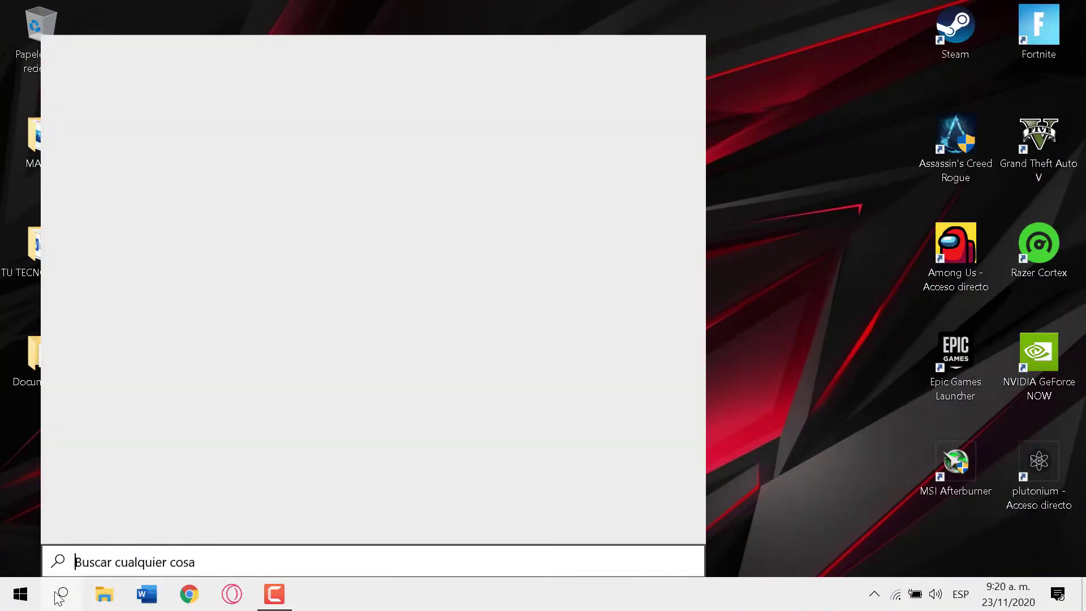
pyautogui.write('ms')
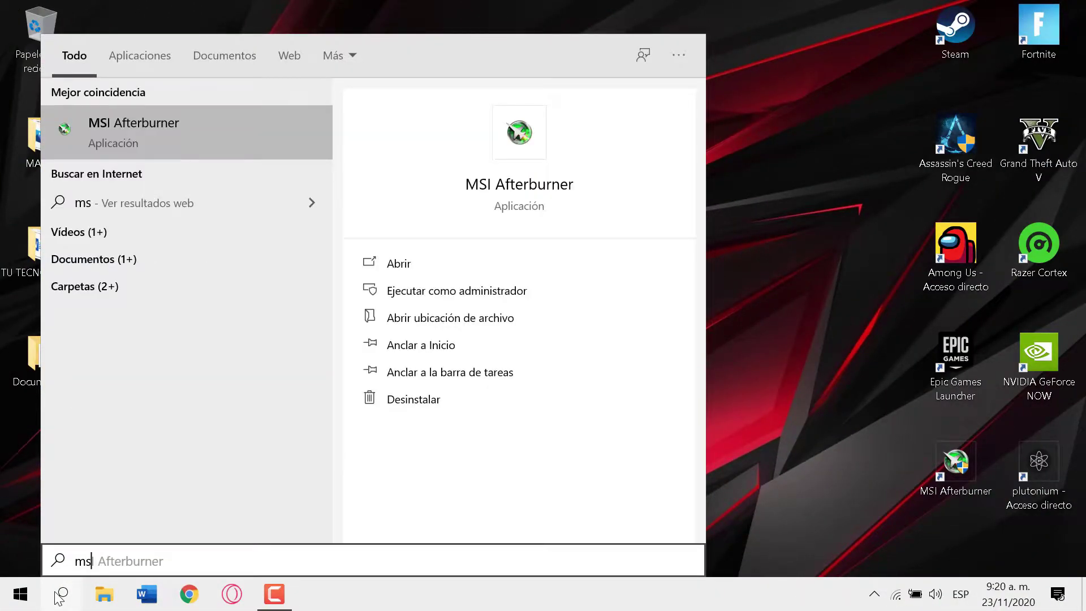
pyautogui.write('con')
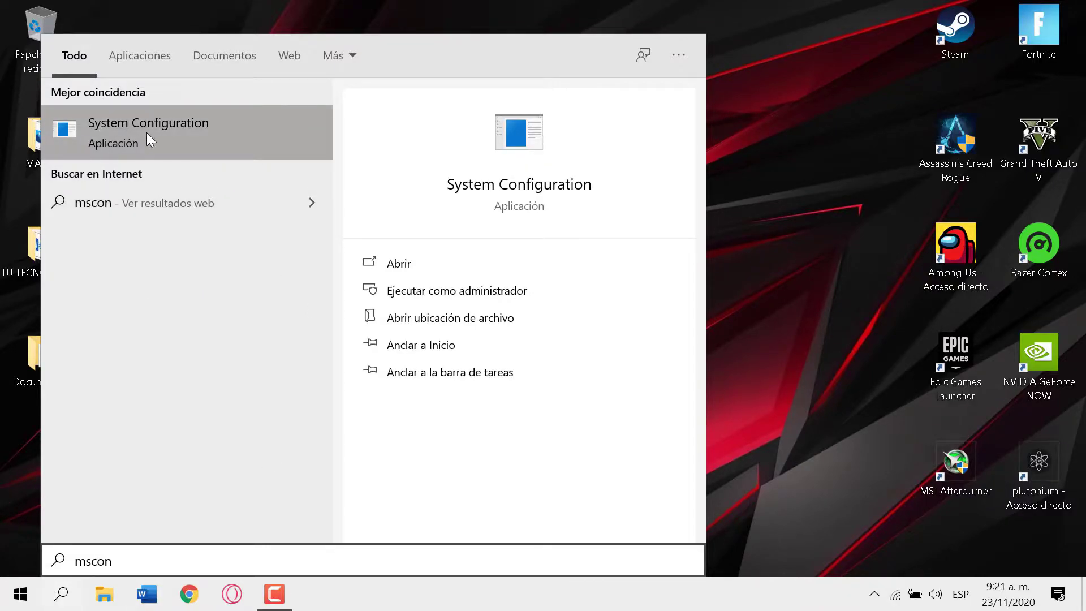
pyautogui.click(188, 135)
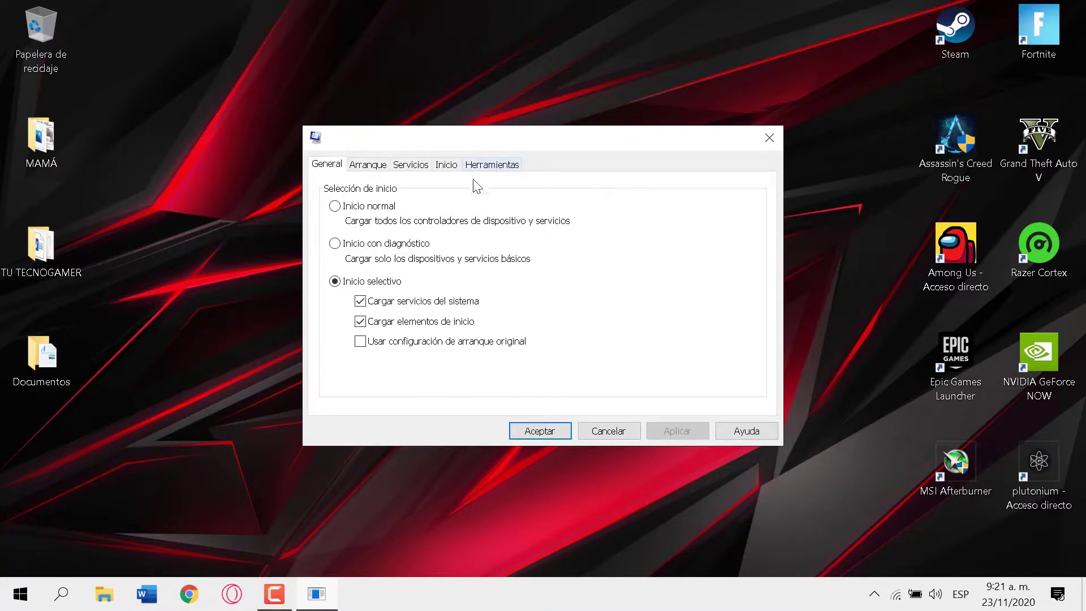
# In the advanced boot options for Windows 10, enable "Número de procesadores", set it to 8 and accept.
pyautogui.click(374, 166)
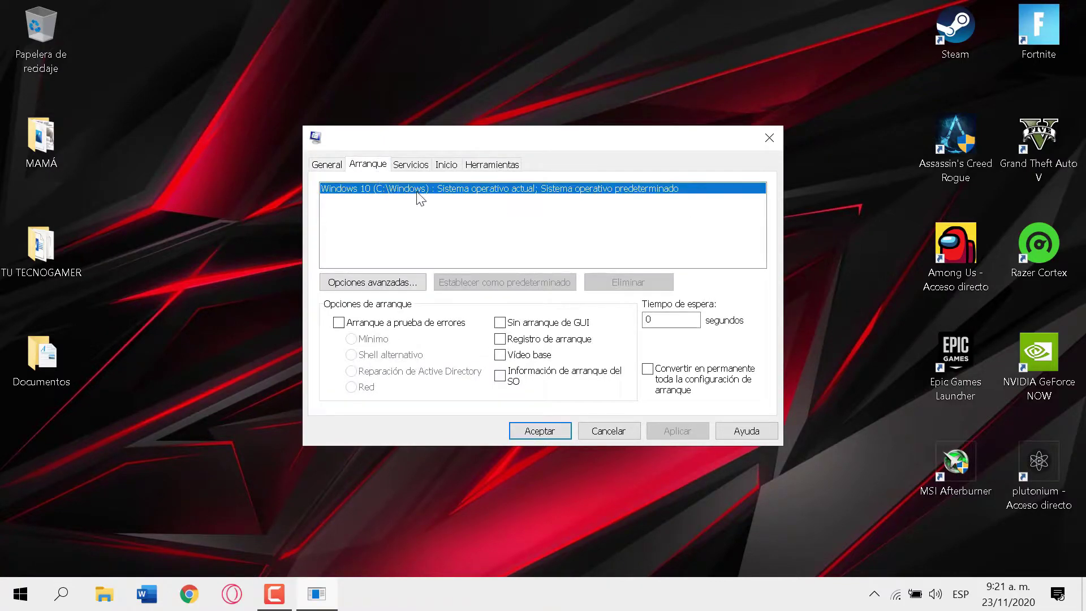
pyautogui.click(389, 283)
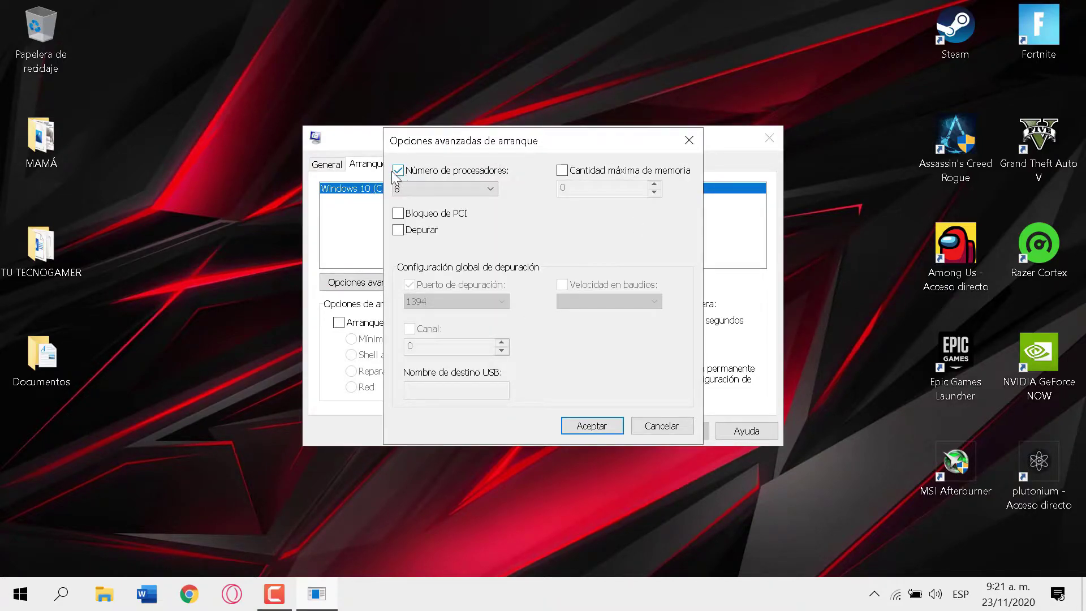
pyautogui.click(428, 188)
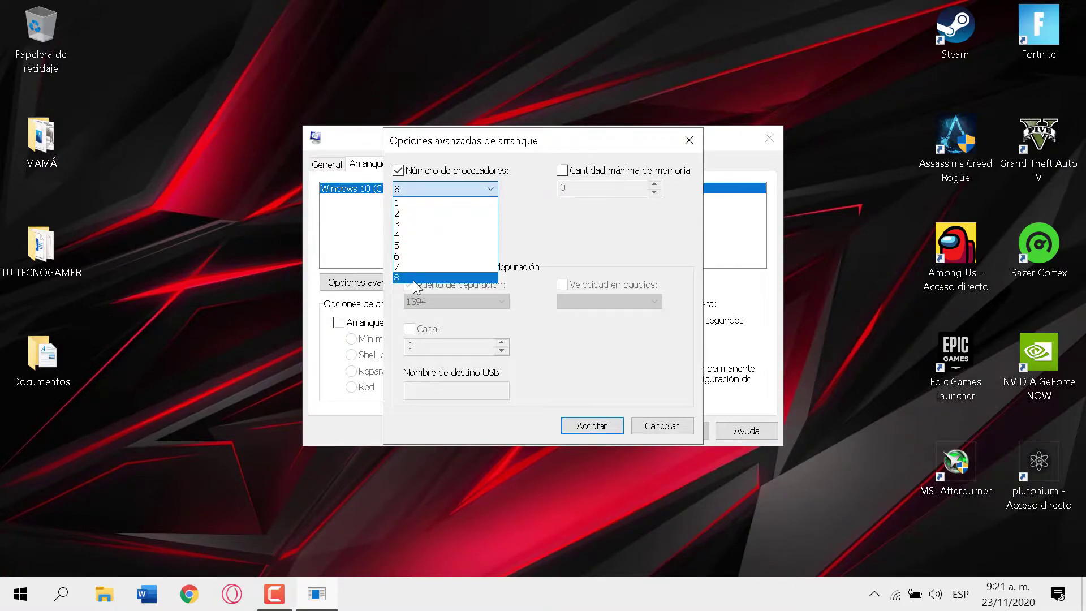
pyautogui.click(521, 213)
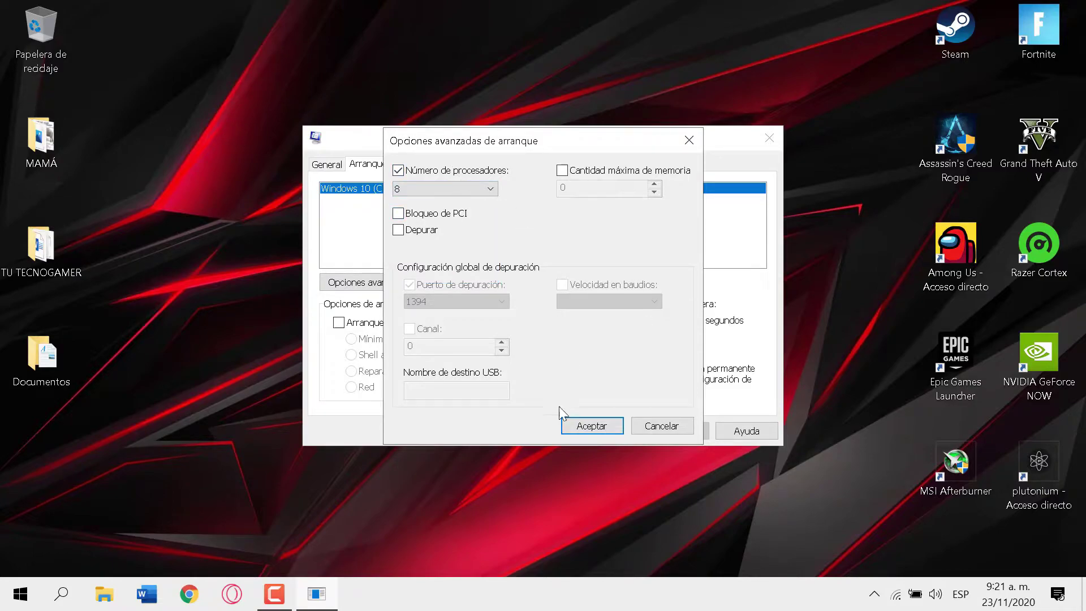
pyautogui.click(590, 426)
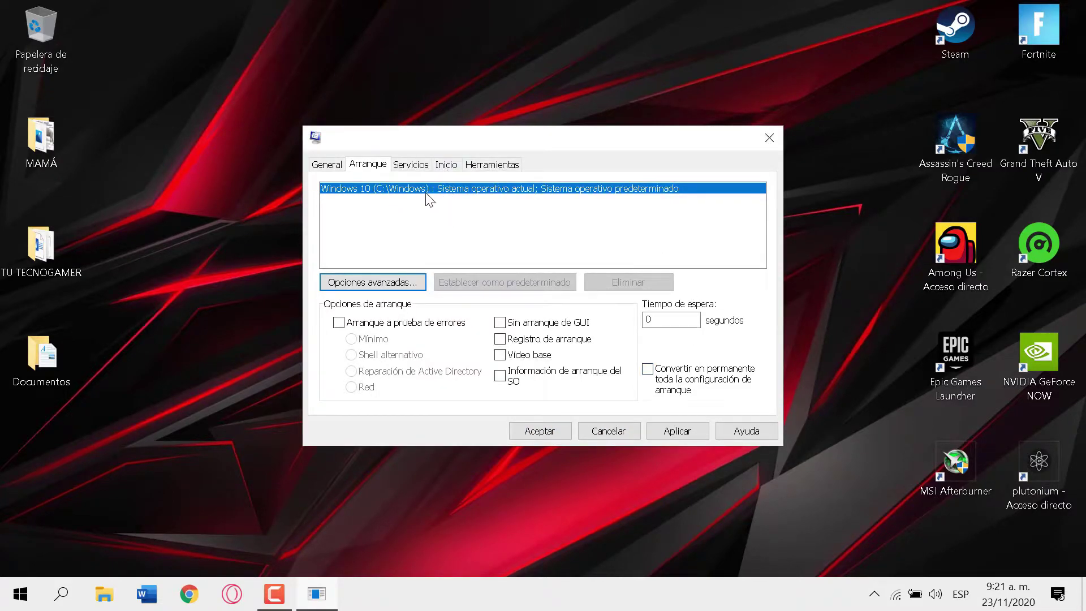
# Hide all Microsoft services and uncheck Adobe Genuine Monitor Service and Adobe Genuine Software Integrity in the services list.
pyautogui.click(411, 164)
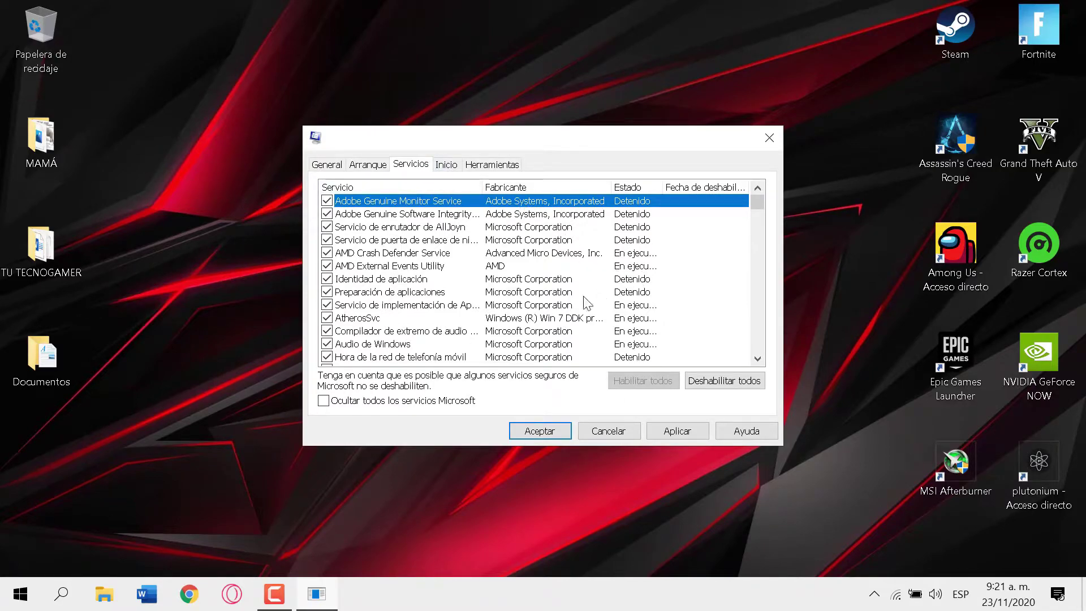
pyautogui.click(324, 403)
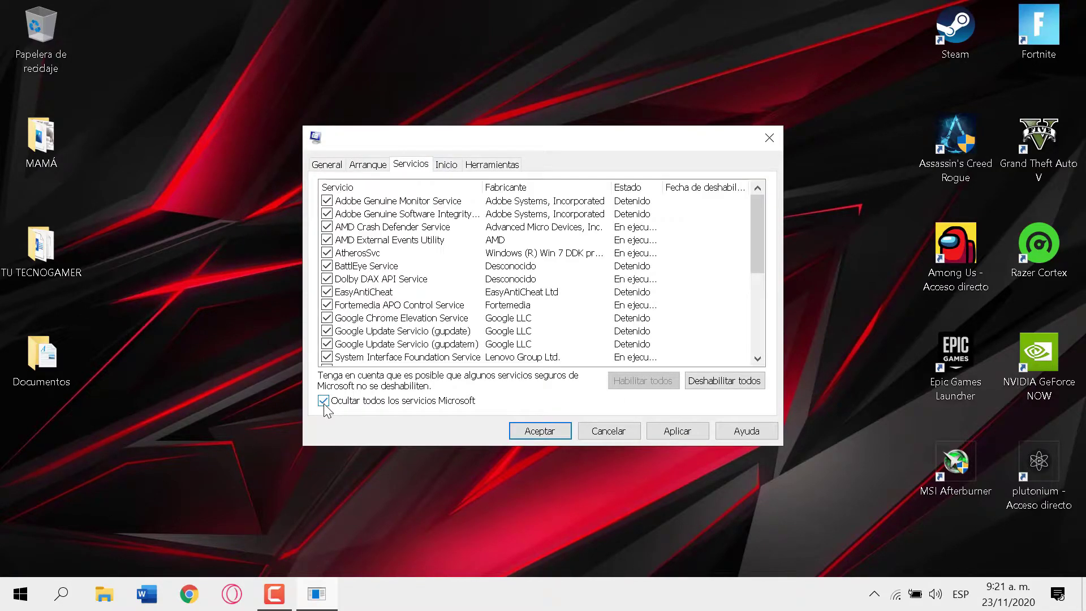
pyautogui.click(327, 202)
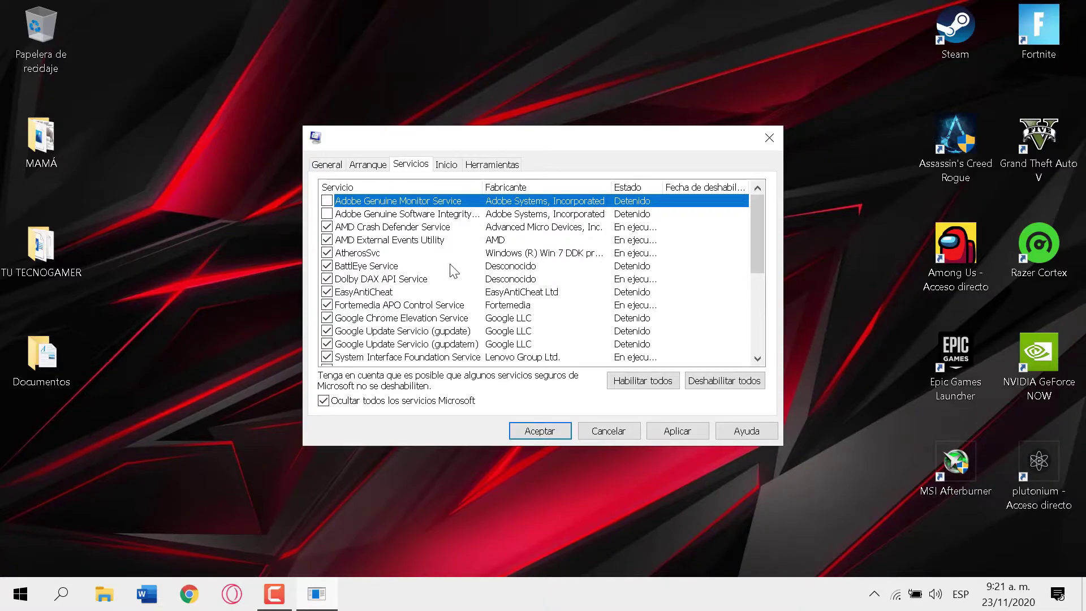
# Uncheck the Qualcomm Atheros WLAN Driver, Steam Client Service, WindscribeService and Wondershare Driver Install Service, then apply the changes and close System Configuration.
pyautogui.scroll(-1, 505, 295)
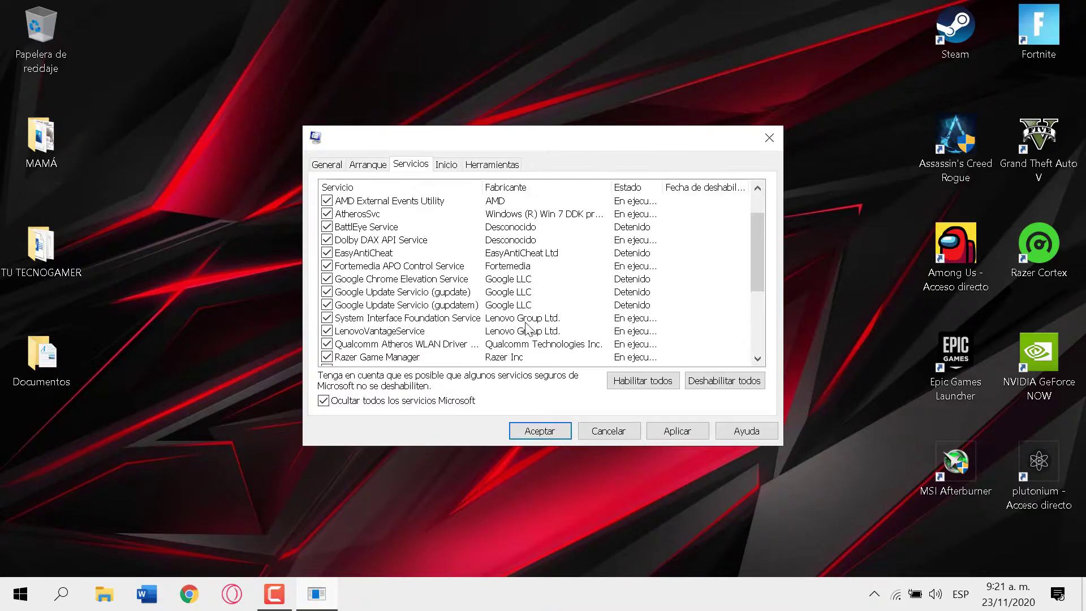
pyautogui.scroll(-1, 458, 356)
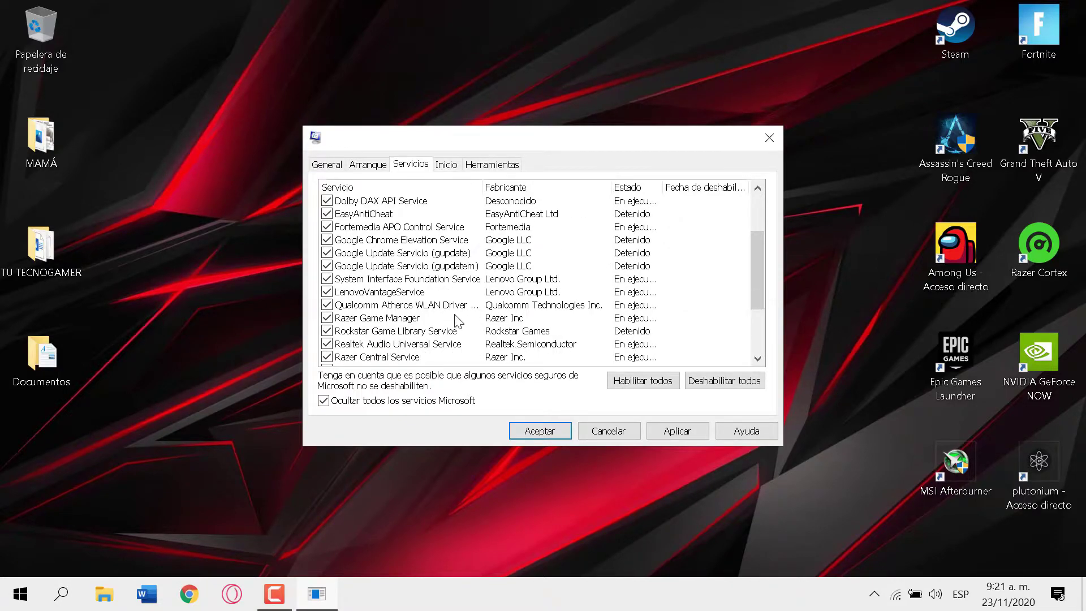
pyautogui.click(327, 305)
pyautogui.scroll(-1, 420, 342)
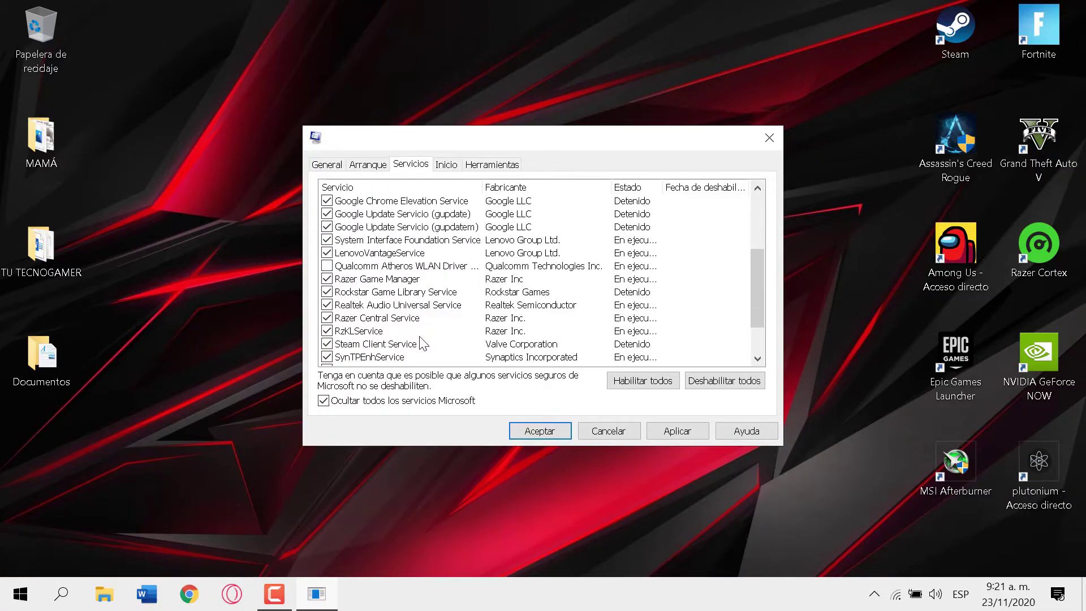
pyautogui.scroll(-1, 435, 344)
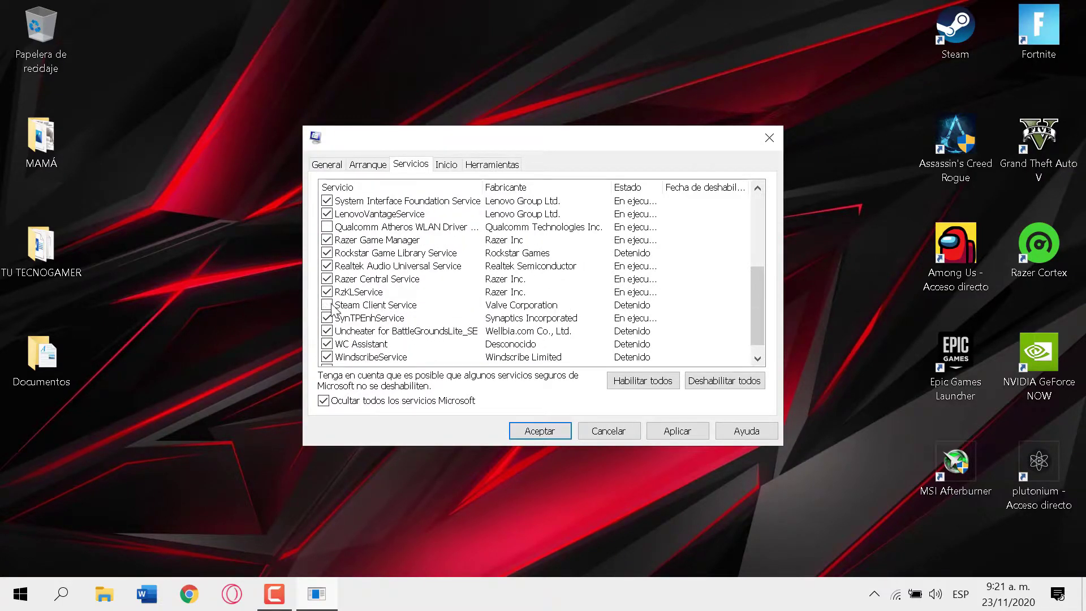
pyautogui.click(327, 358)
pyautogui.scroll(-1, 544, 347)
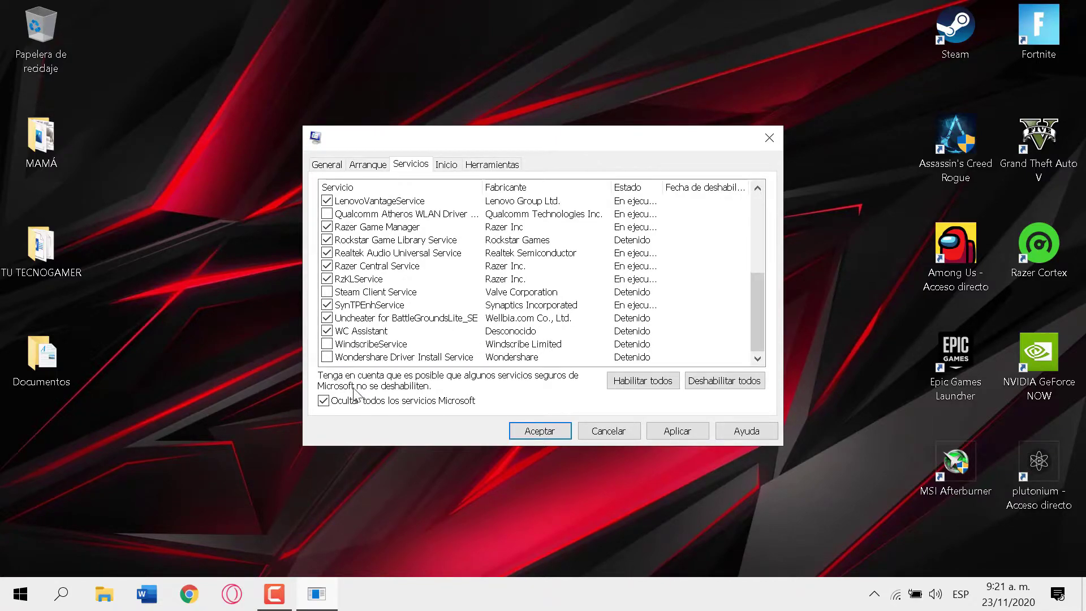
pyautogui.scroll(4, 578, 356)
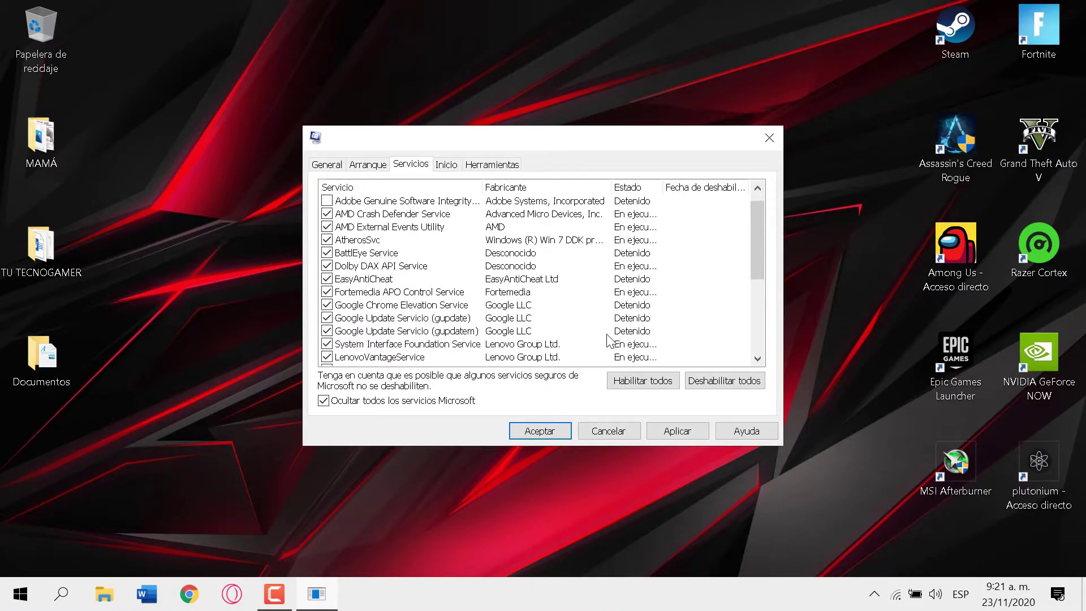
pyautogui.click(663, 431)
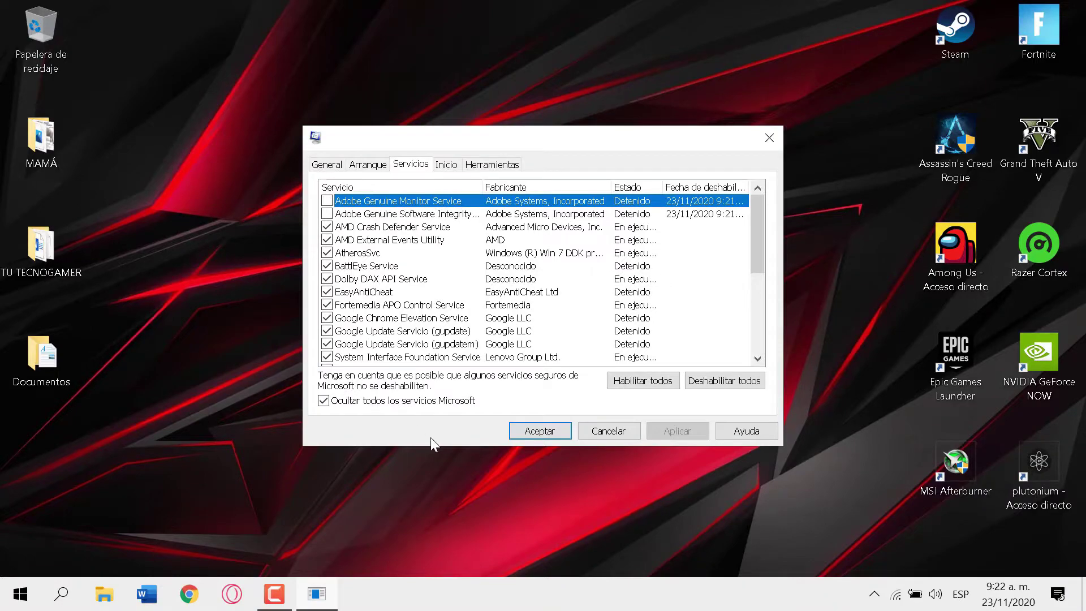
pyautogui.click(535, 431)
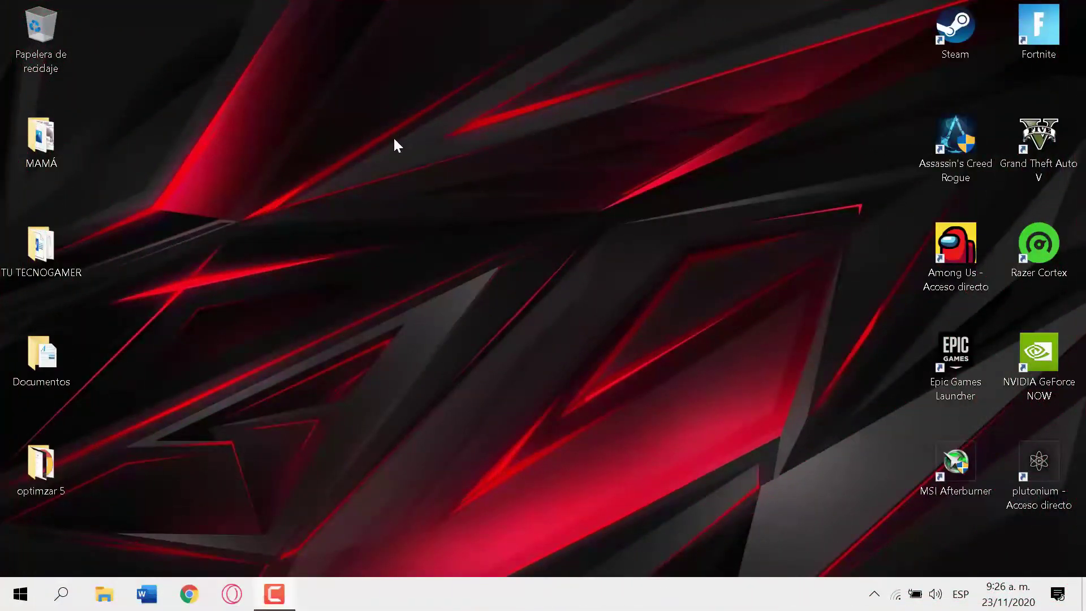
# Open Windows Settings and go to Notificaciones y acciones in the Sistema category.
pyautogui.click(19, 593)
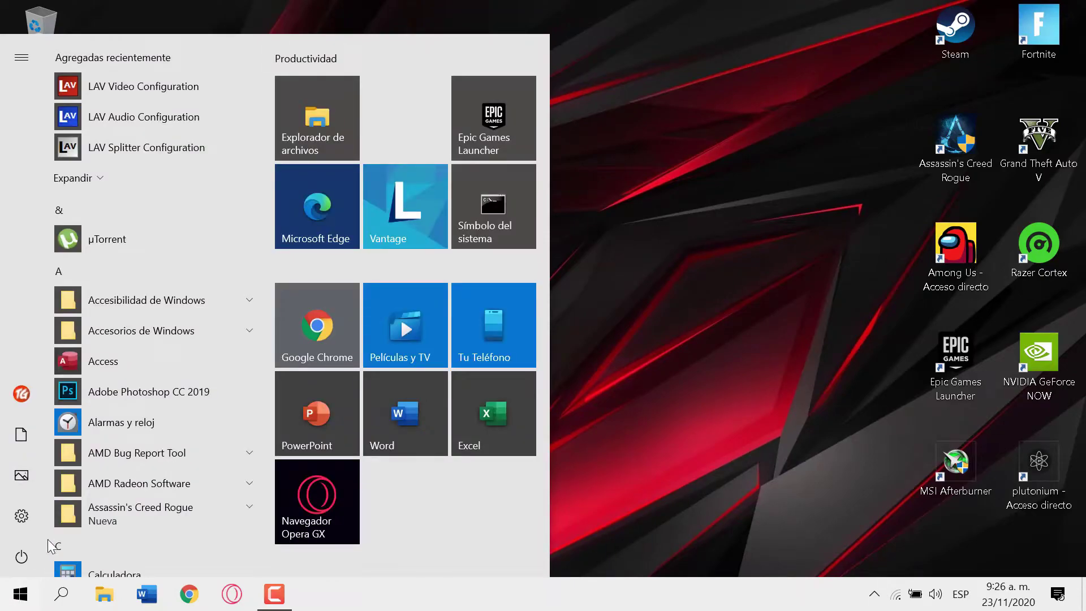
pyautogui.click(23, 516)
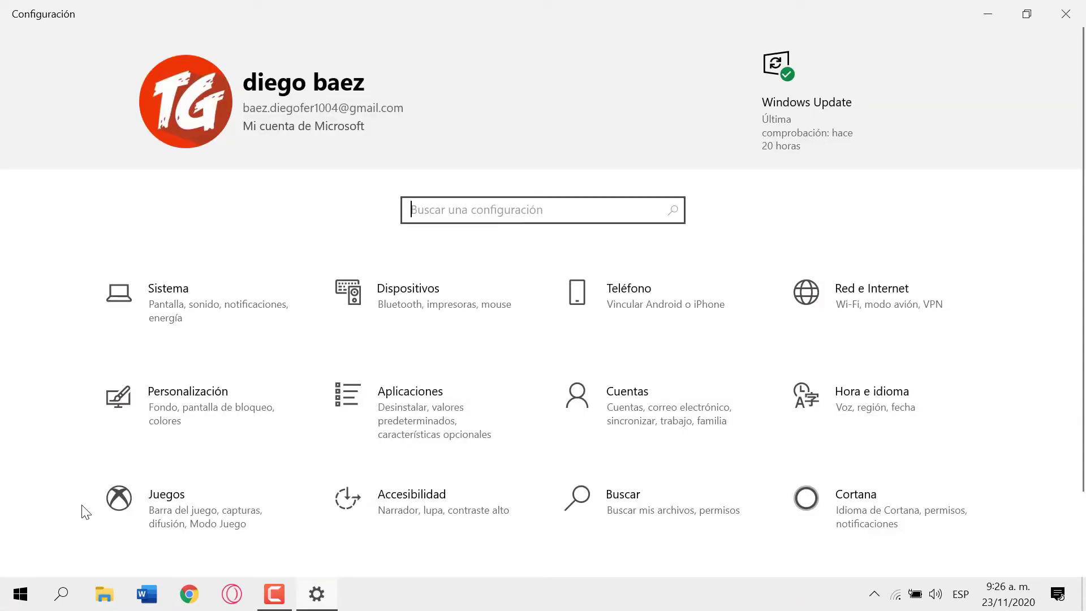
pyautogui.click(171, 317)
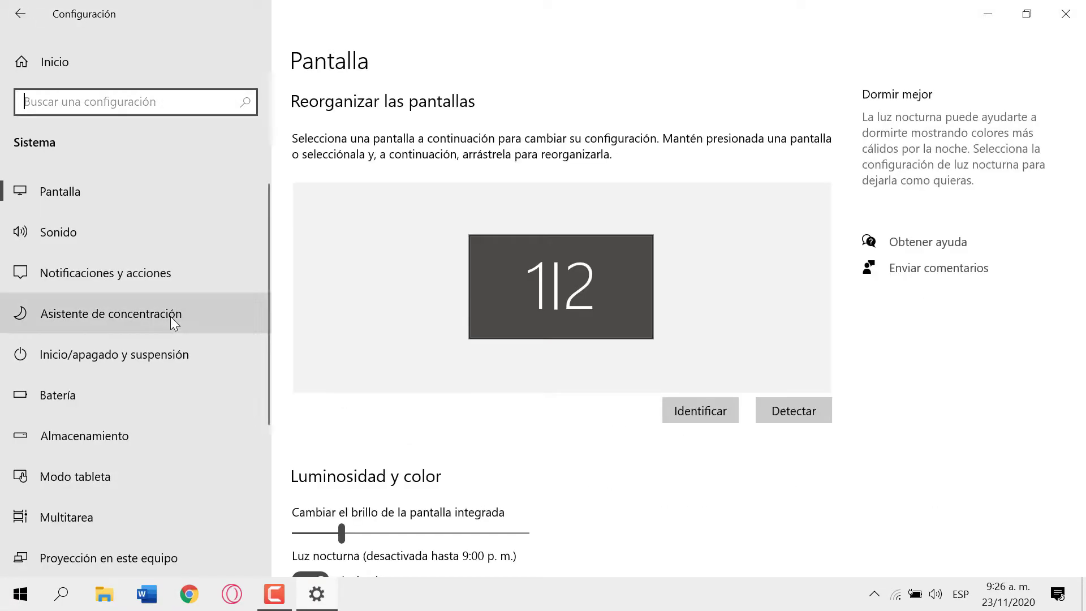
pyautogui.click(102, 267)
# Examine the notification options and the list of senders to check which apps are allowed to send notifications.
pyautogui.scroll(-10, 565, 337)
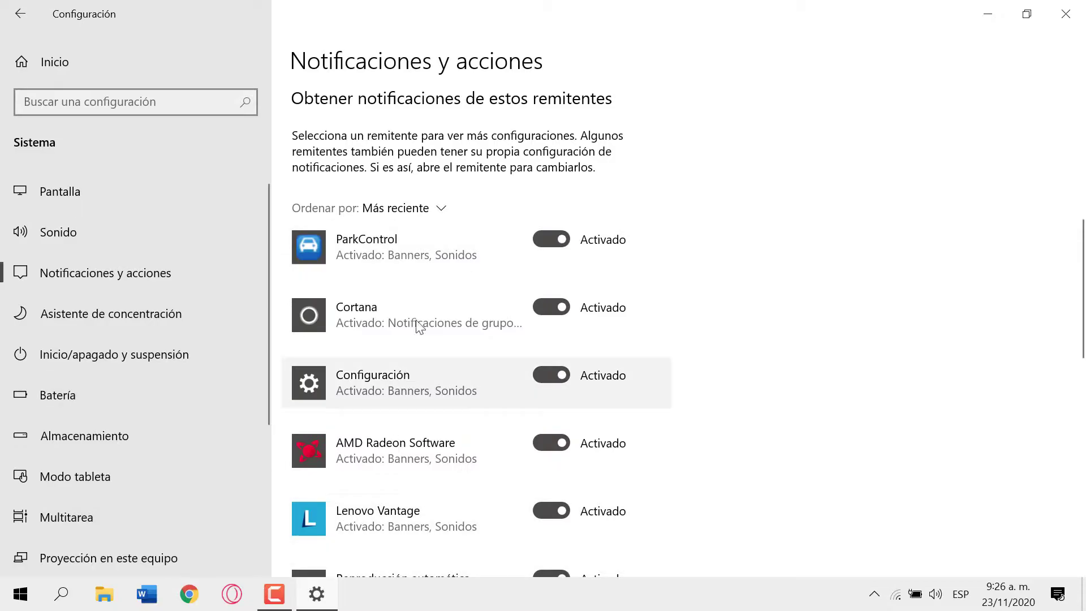
pyautogui.scroll(-2, 500, 486)
pyautogui.scroll(-8, 500, 487)
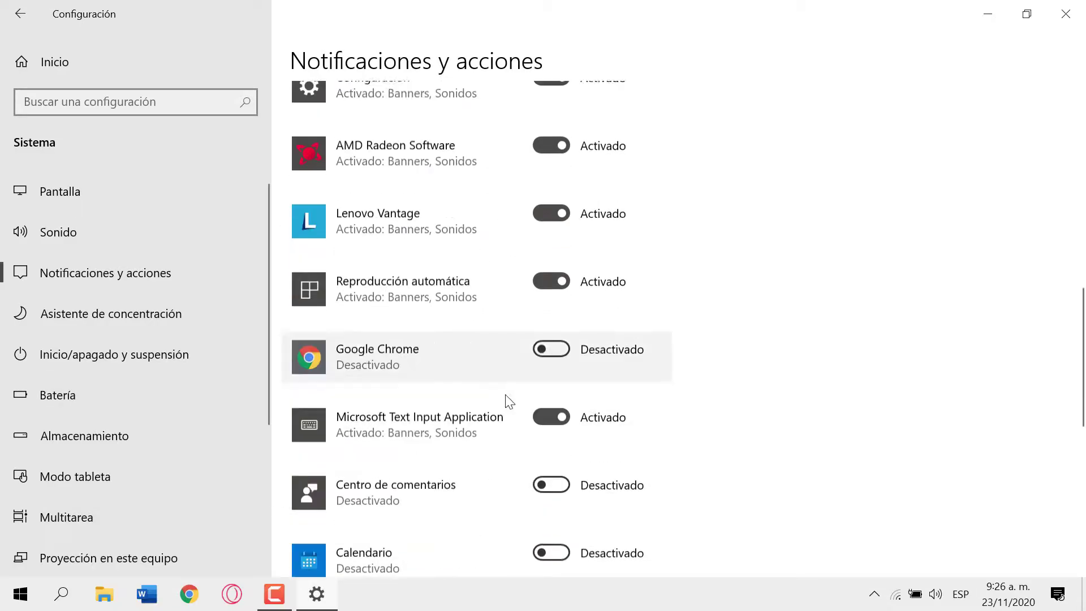
pyautogui.scroll(-5, 539, 370)
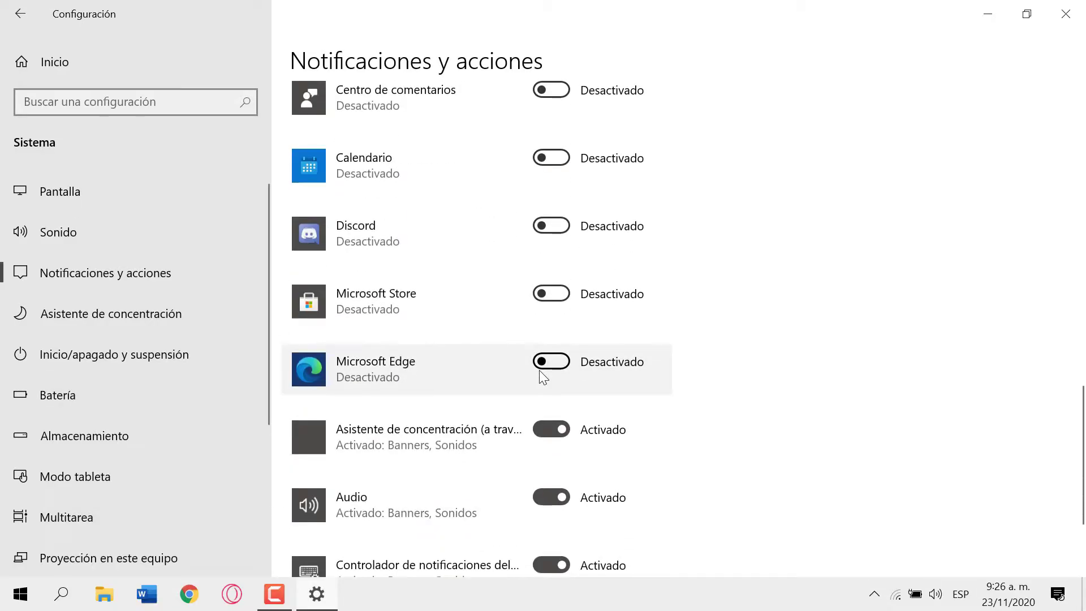
pyautogui.scroll(15, 542, 369)
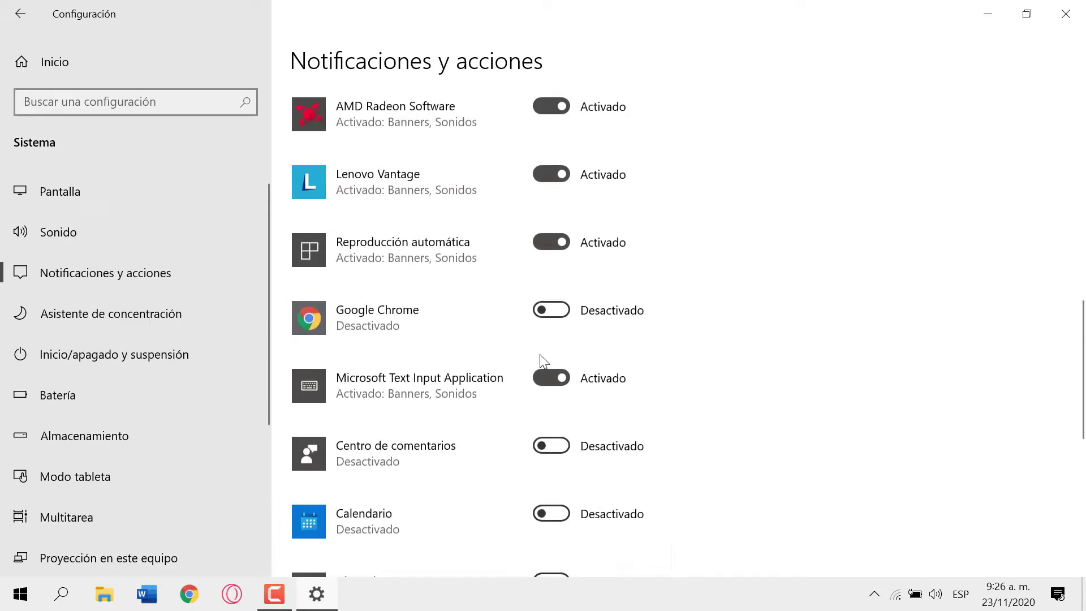
pyautogui.scroll(1, 551, 357)
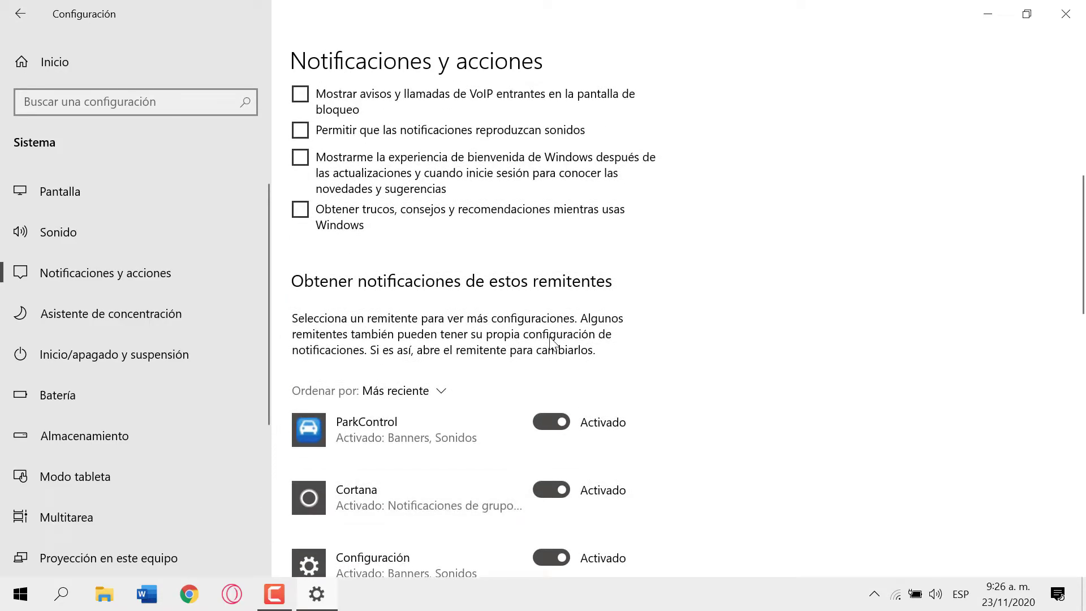
pyautogui.scroll(-3, 526, 249)
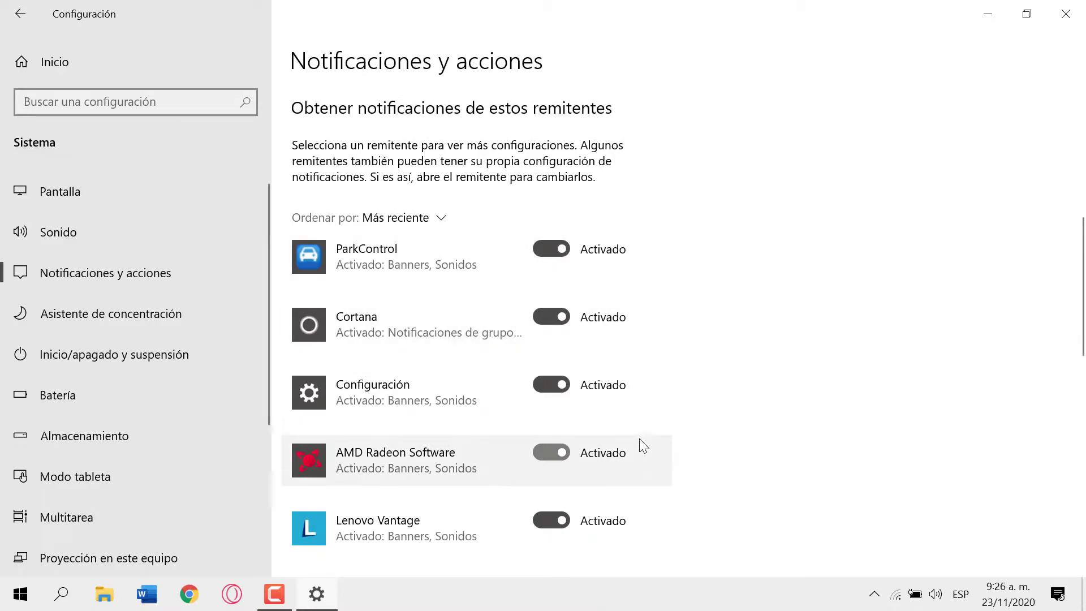
pyautogui.scroll(-4, 640, 439)
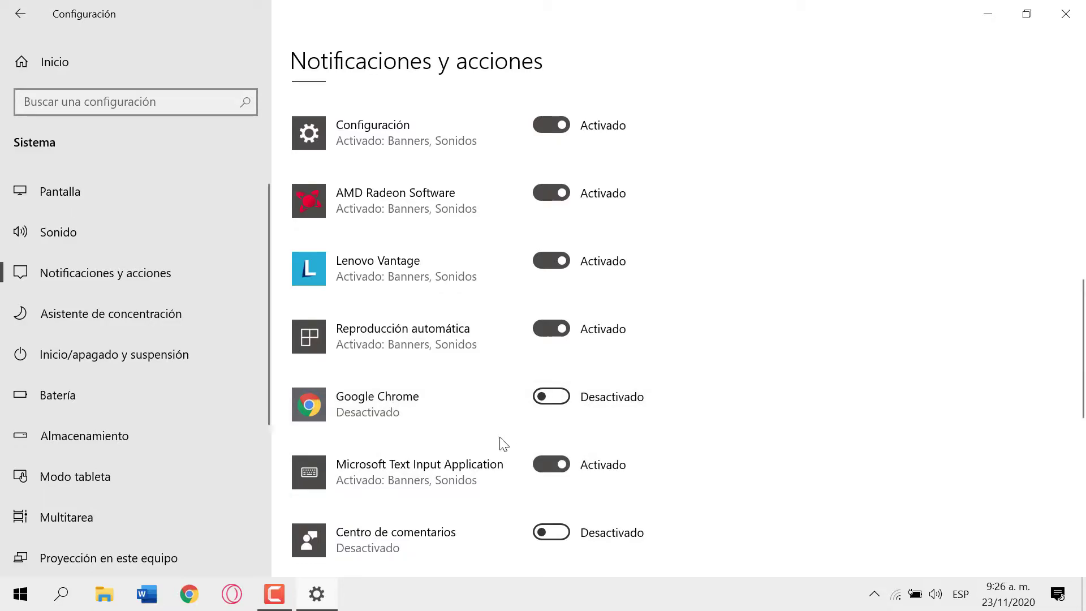
pyautogui.scroll(5, 544, 243)
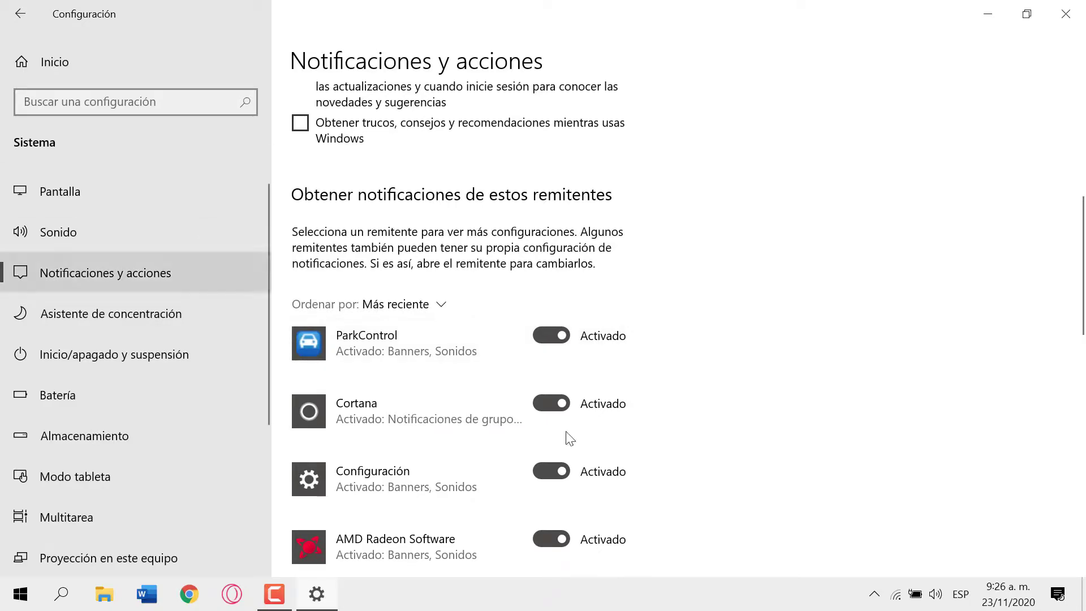
# Go to the Fondo page in Personalización and check the available desktop background types without changing the selection.
pyautogui.click(13, 17)
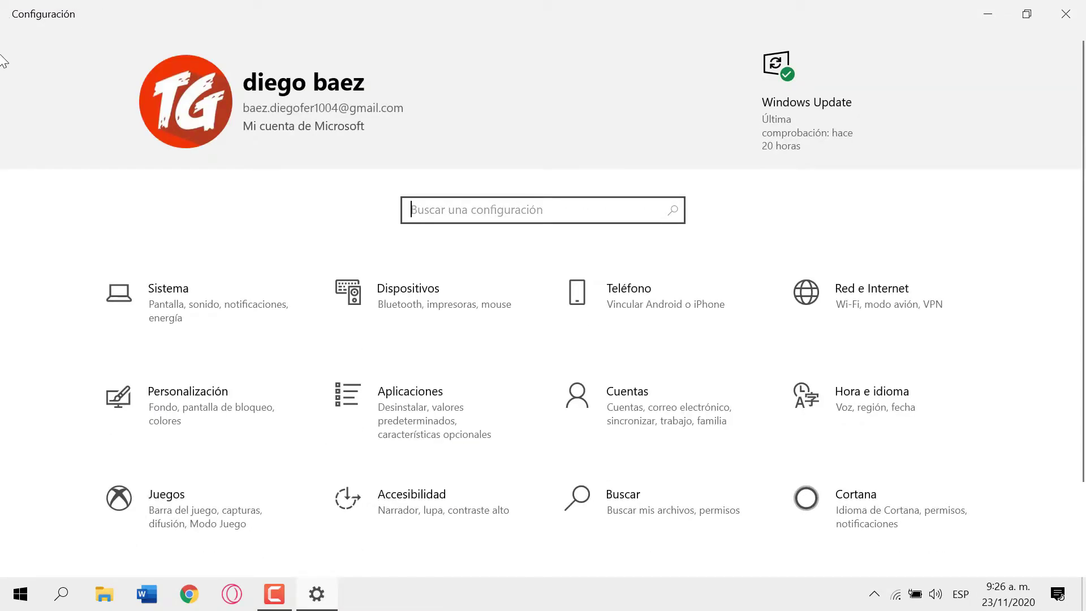
pyautogui.click(213, 390)
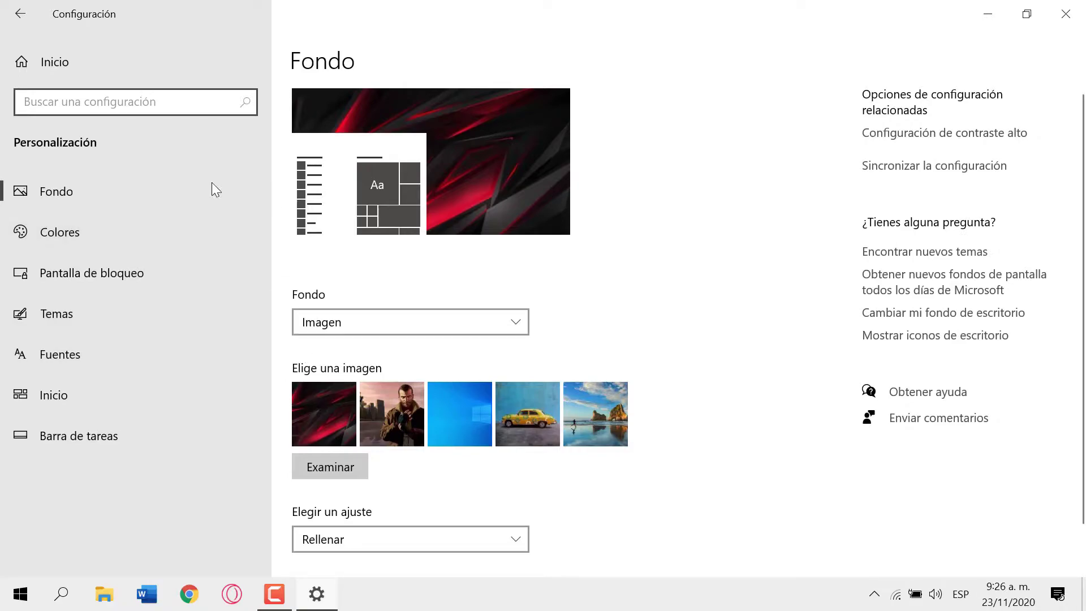
pyautogui.click(388, 327)
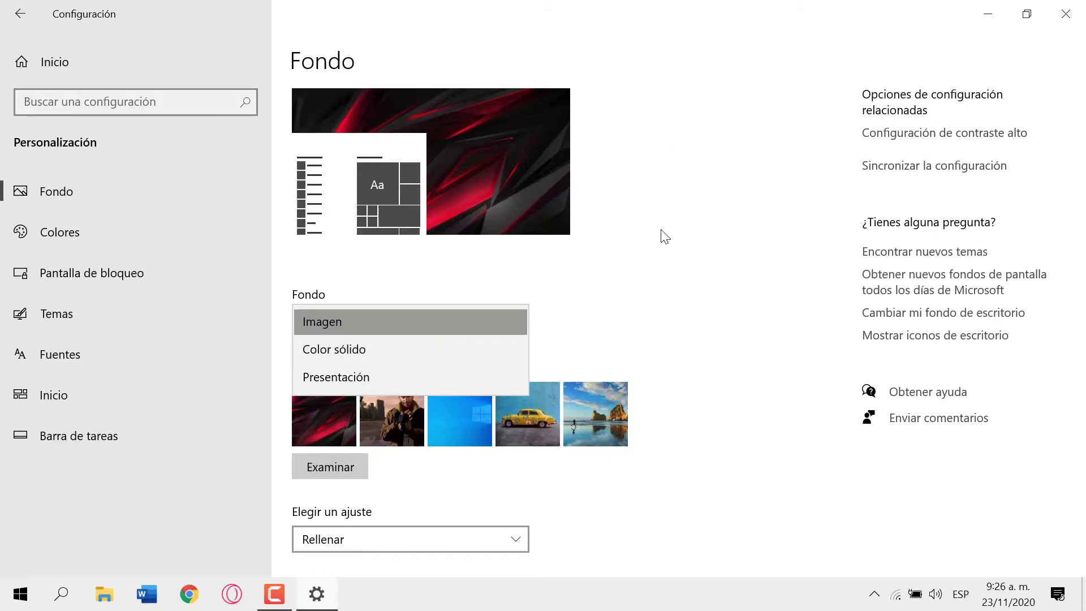
pyautogui.click(682, 308)
pyautogui.scroll(-2, 628, 240)
pyautogui.scroll(2, 618, 242)
# Check the Efectos de transparencia and accent color options on the Colores page.
pyautogui.click(70, 236)
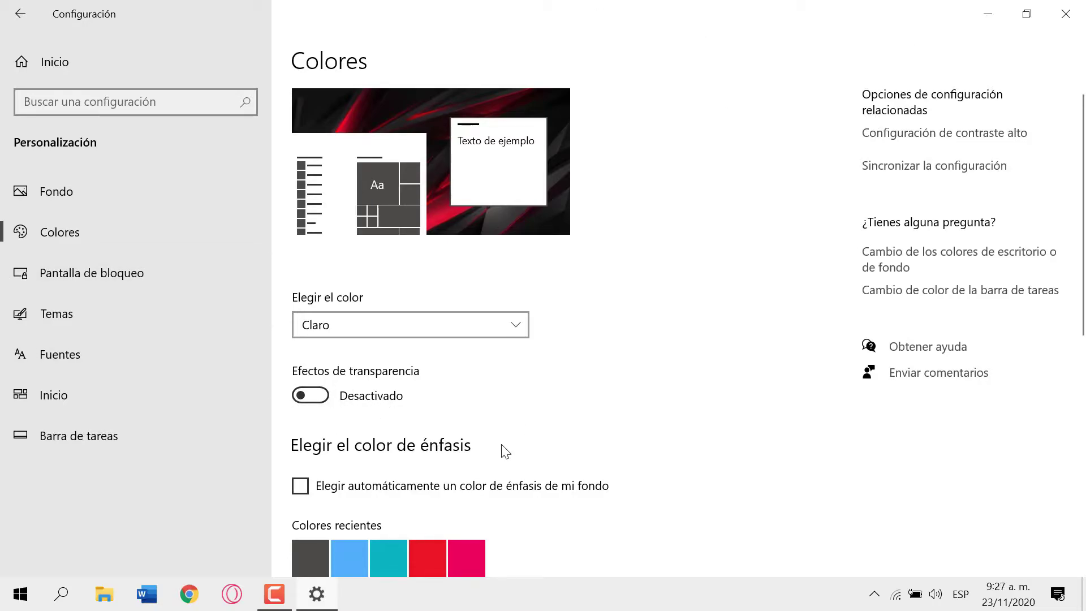
pyautogui.scroll(-5, 583, 453)
pyautogui.scroll(5, 705, 473)
# Go to Aplicaciones y características and look through the list of installed applications for unneeded programs.
pyautogui.click(21, 14)
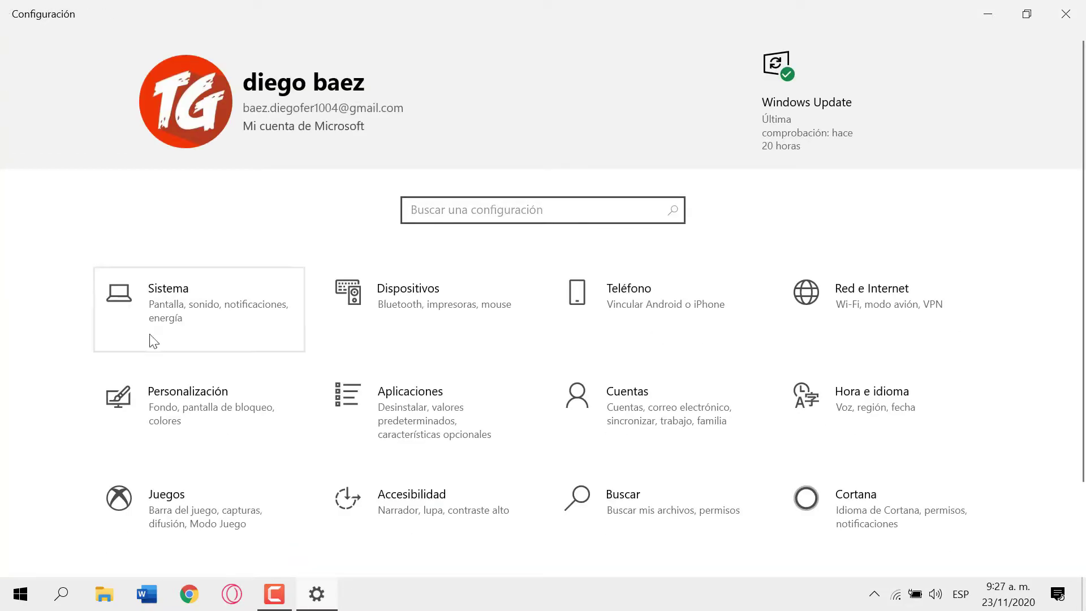
pyautogui.click(439, 406)
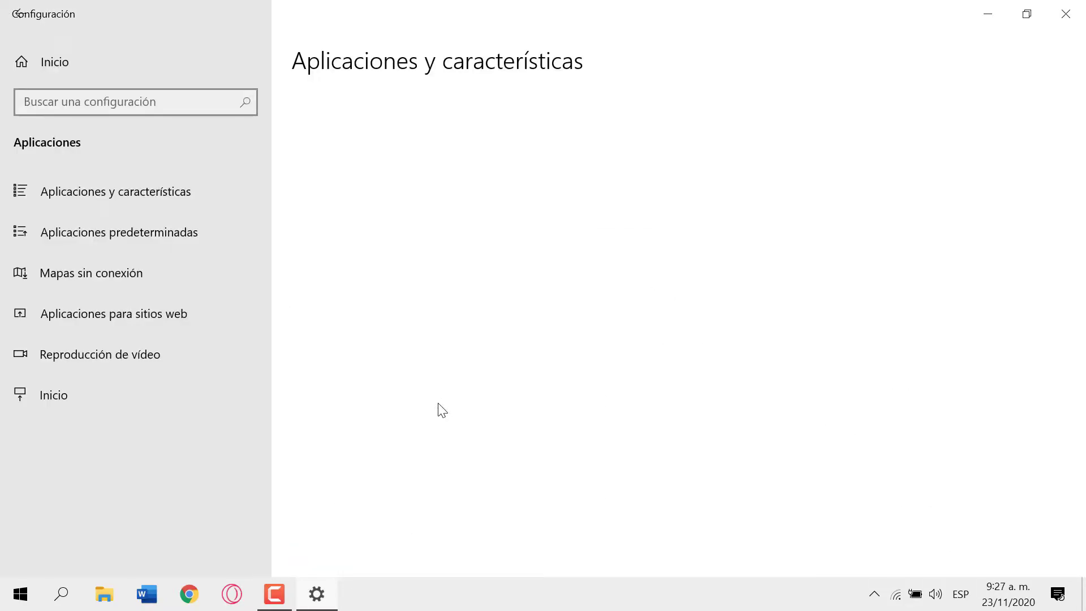
pyautogui.scroll(-3, 649, 262)
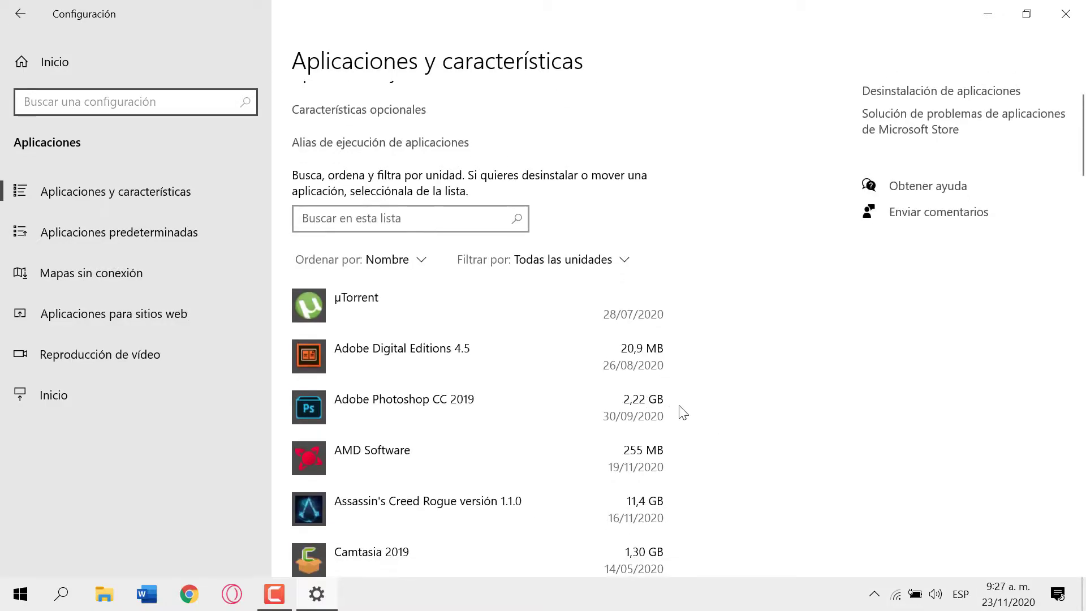
pyautogui.scroll(-6, 627, 443)
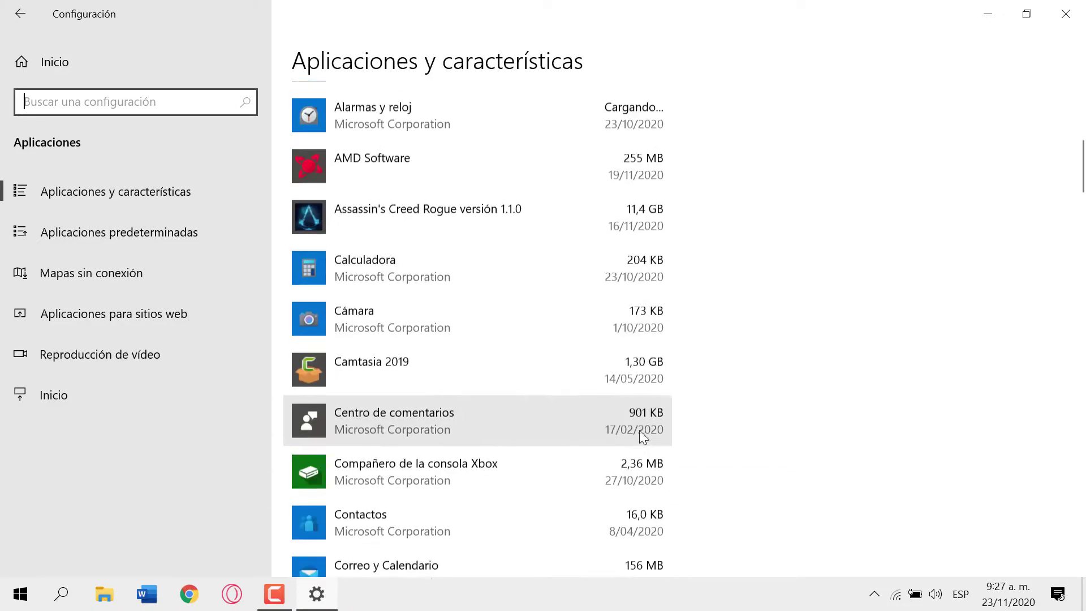
pyautogui.scroll(-6, 566, 365)
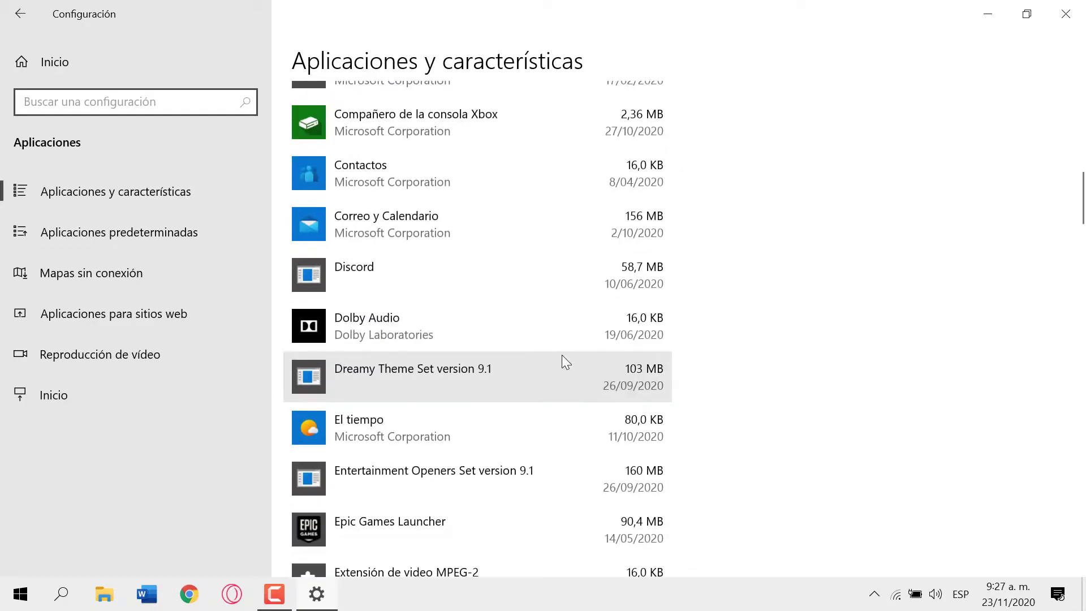
pyautogui.scroll(-10, 569, 321)
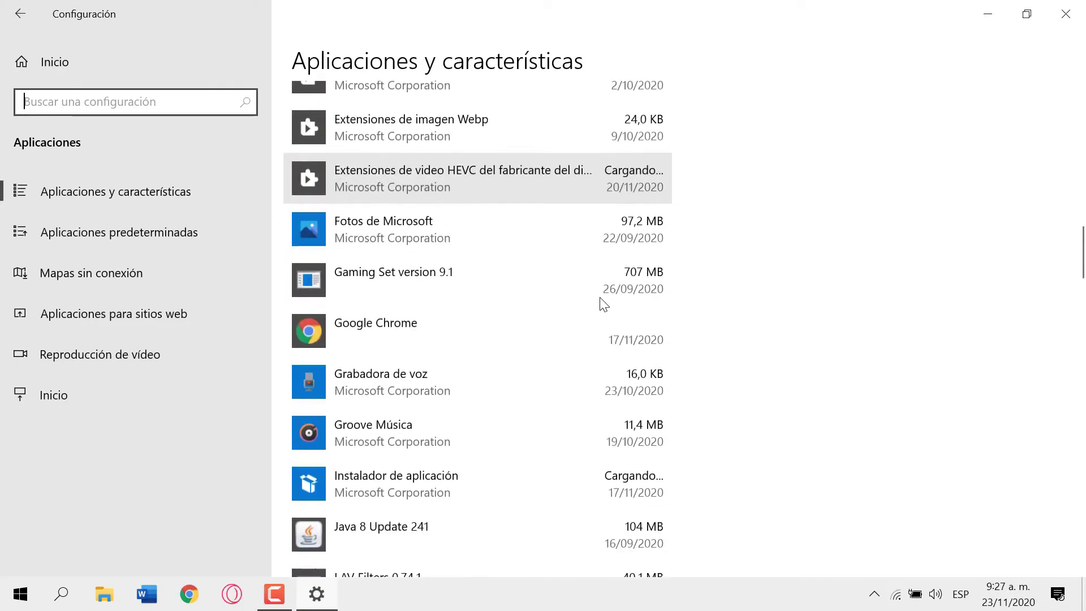
pyautogui.scroll(-2, 600, 297)
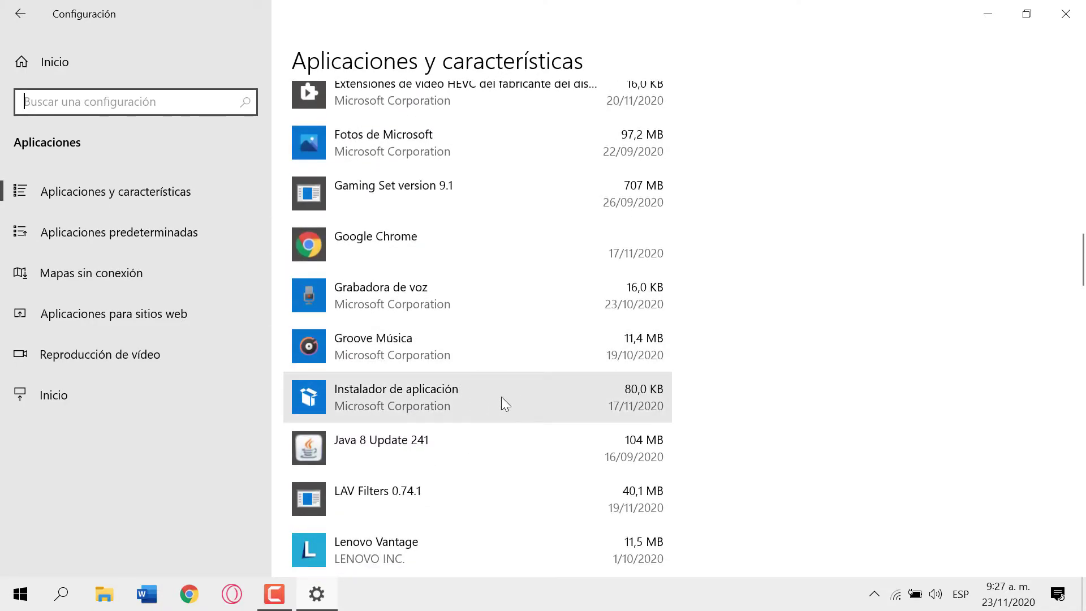
# Expand the Google Chrome and Mapas entries to view their uninstall options, and look further through the installed applications.
pyautogui.click(399, 239)
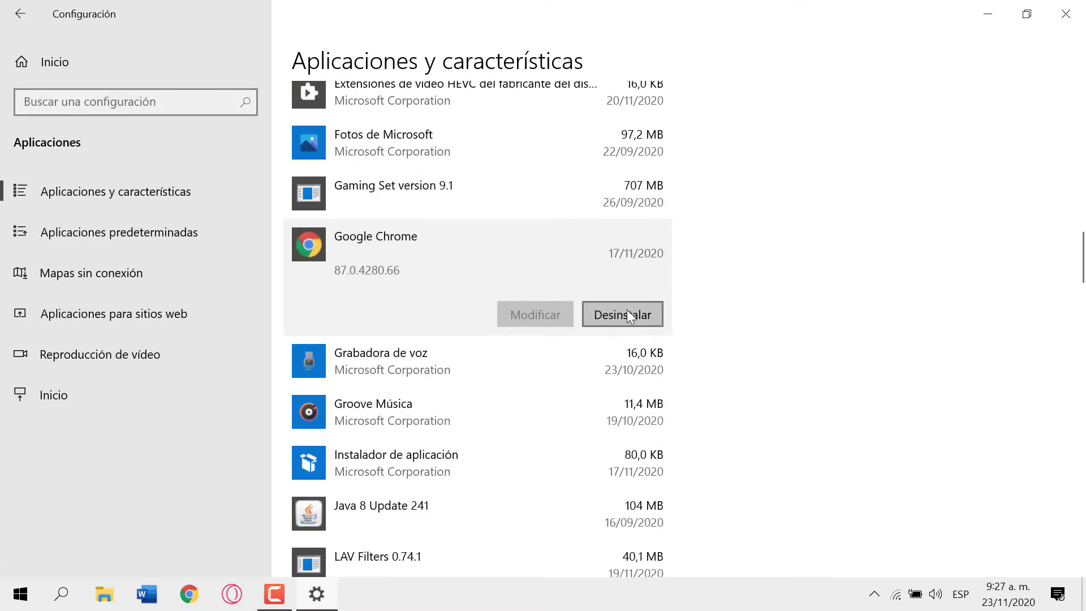
pyautogui.scroll(-8, 707, 339)
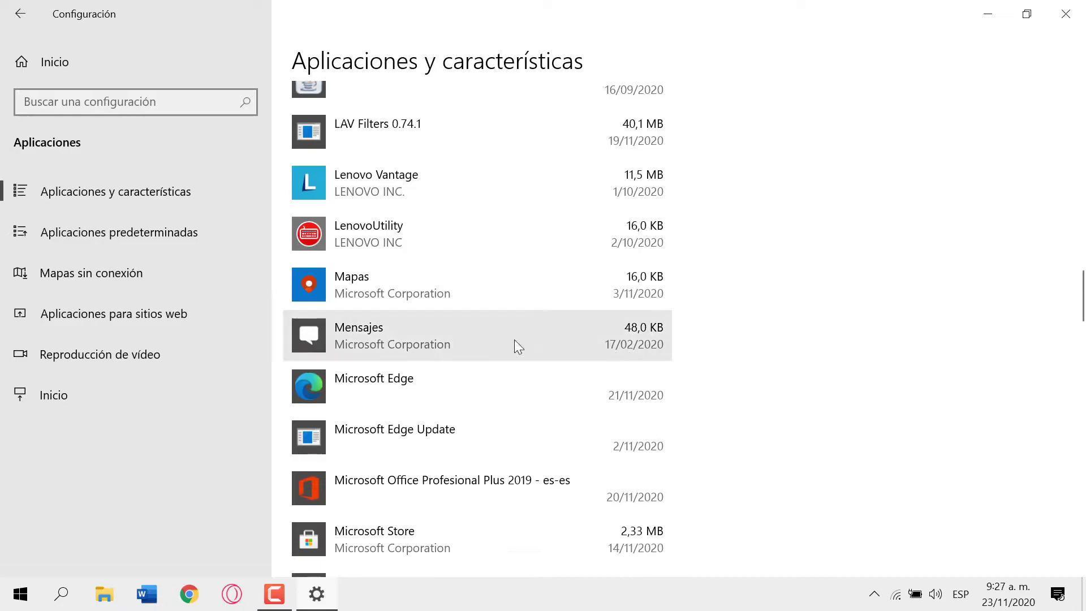
pyautogui.click(457, 278)
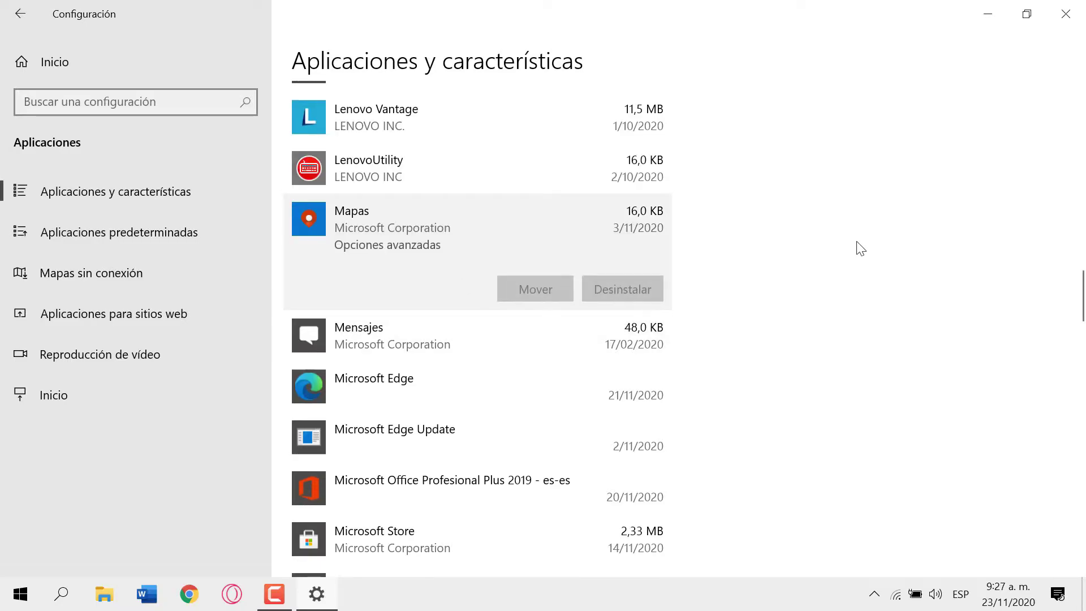
pyautogui.scroll(-8, 820, 342)
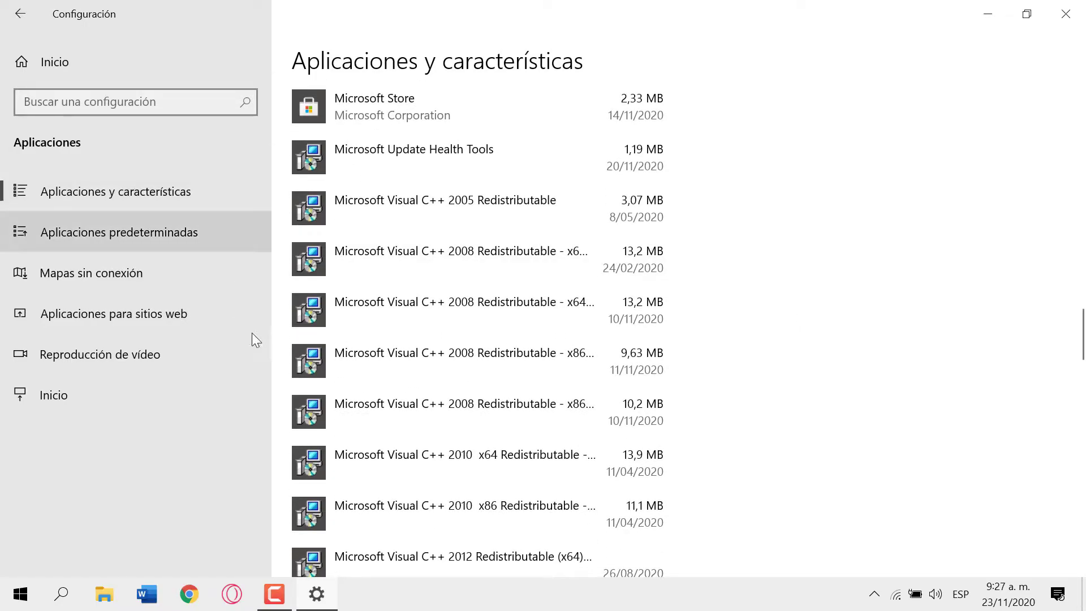
# Delete all downloaded maps in Mapas sin conexión and confirm the deletion.
pyautogui.click(130, 281)
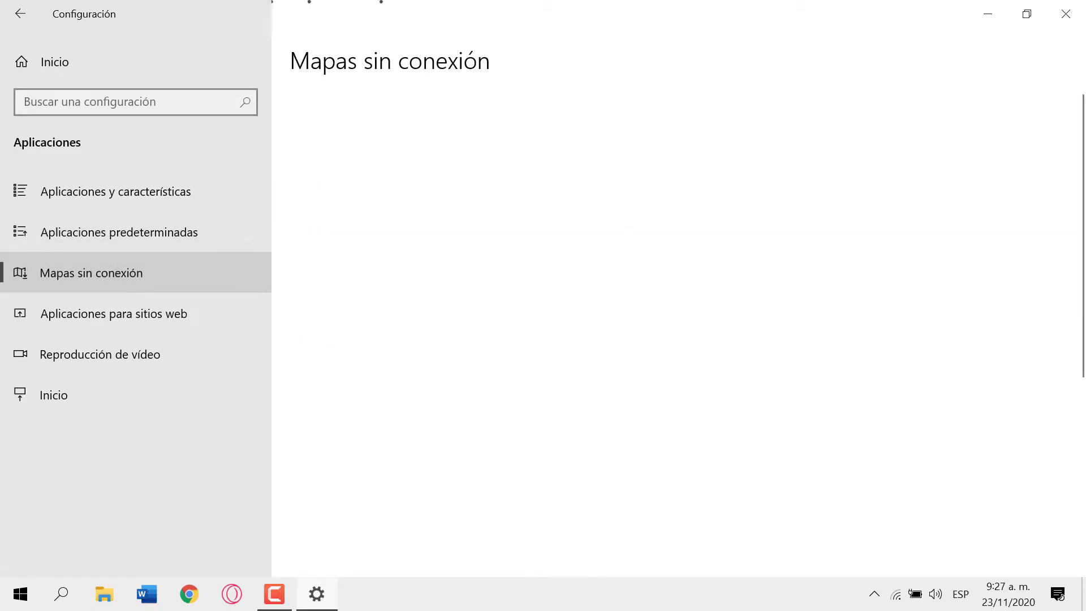
pyautogui.click(415, 272)
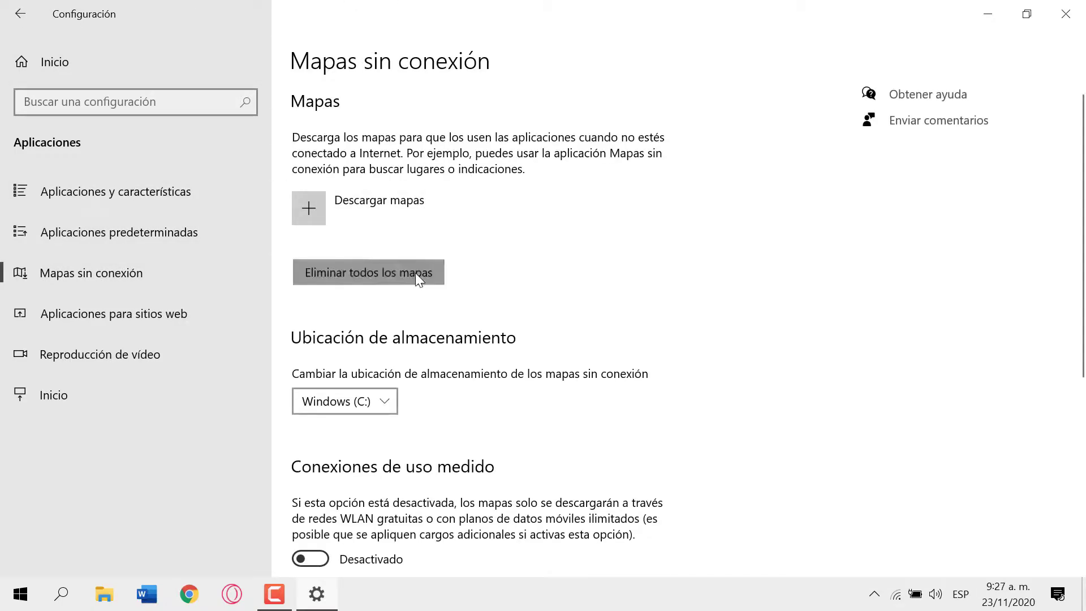
pyautogui.click(449, 233)
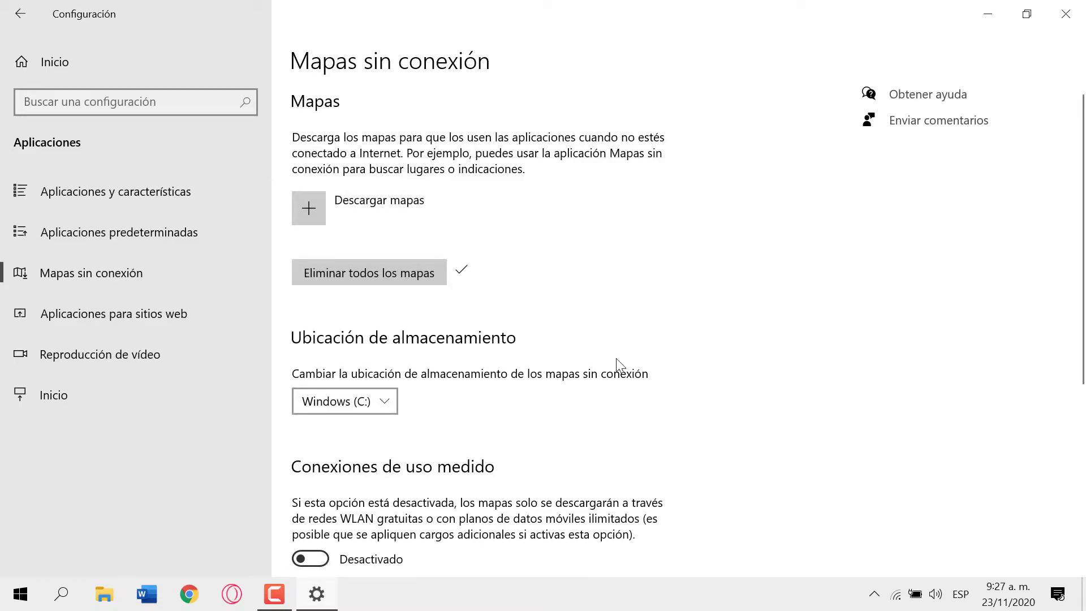
# In the Capturas settings for Juegos, turn off "Grabar audio durante la grabación de una partida" and review the remaining recording options.
pyautogui.click(19, 16)
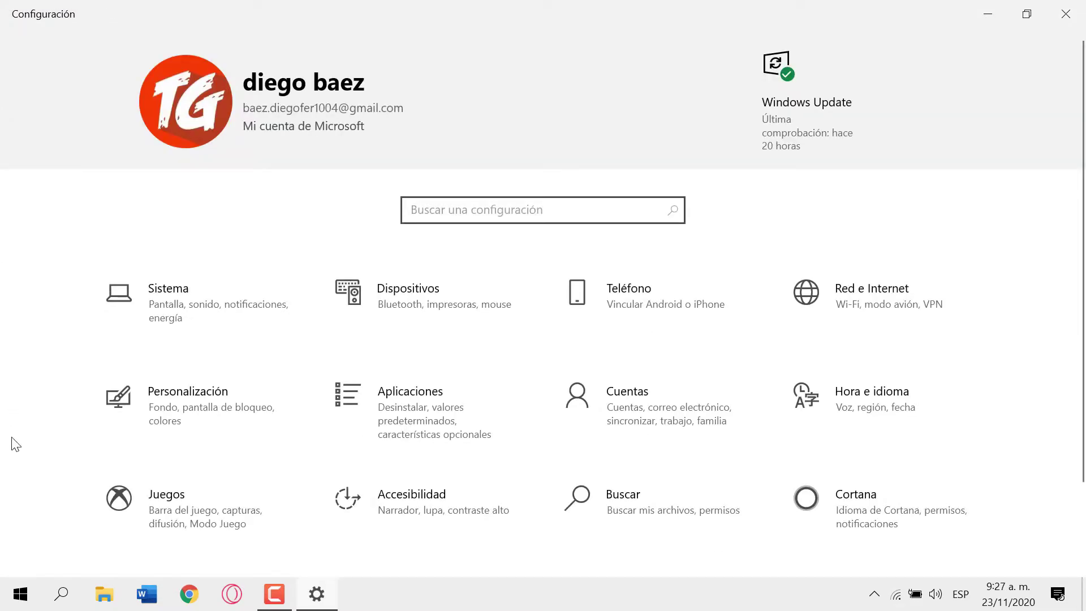
pyautogui.click(221, 505)
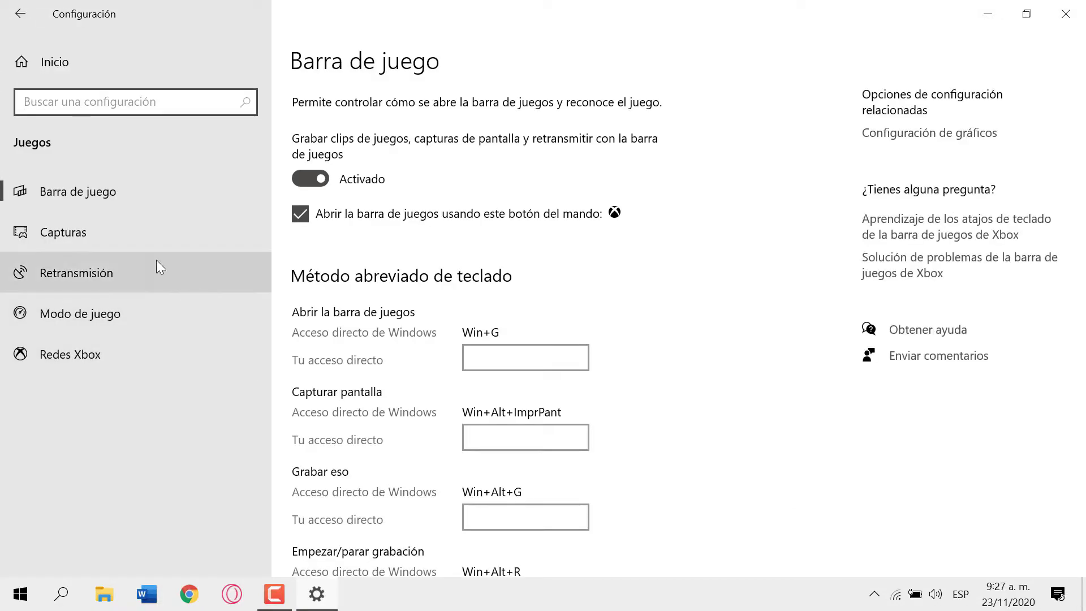
pyautogui.click(151, 234)
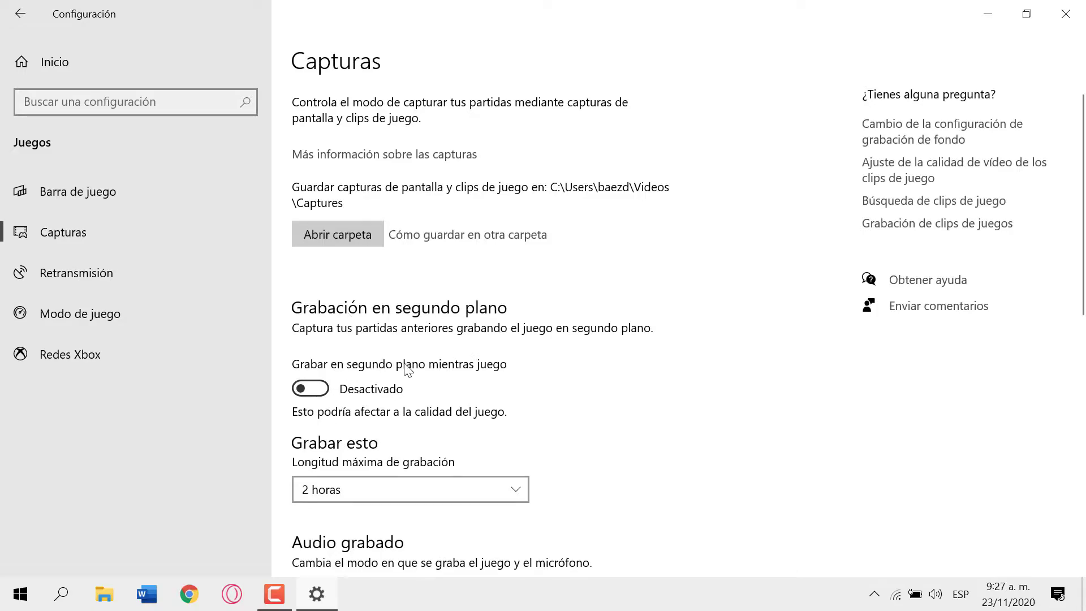
pyautogui.scroll(-3, 421, 365)
pyautogui.scroll(1, 424, 365)
pyautogui.scroll(-3, 426, 367)
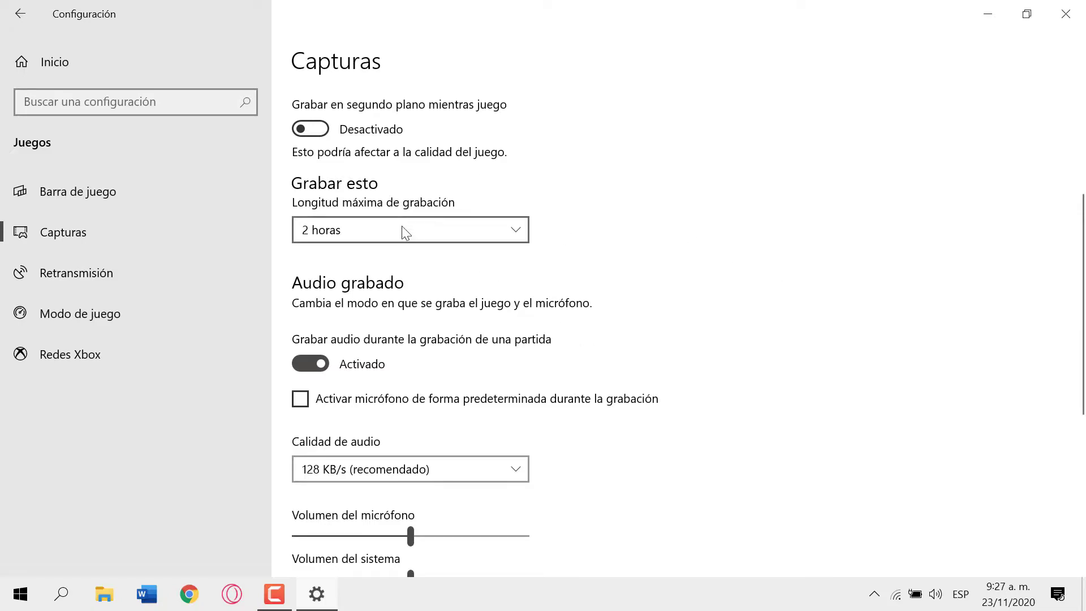
pyautogui.click(318, 366)
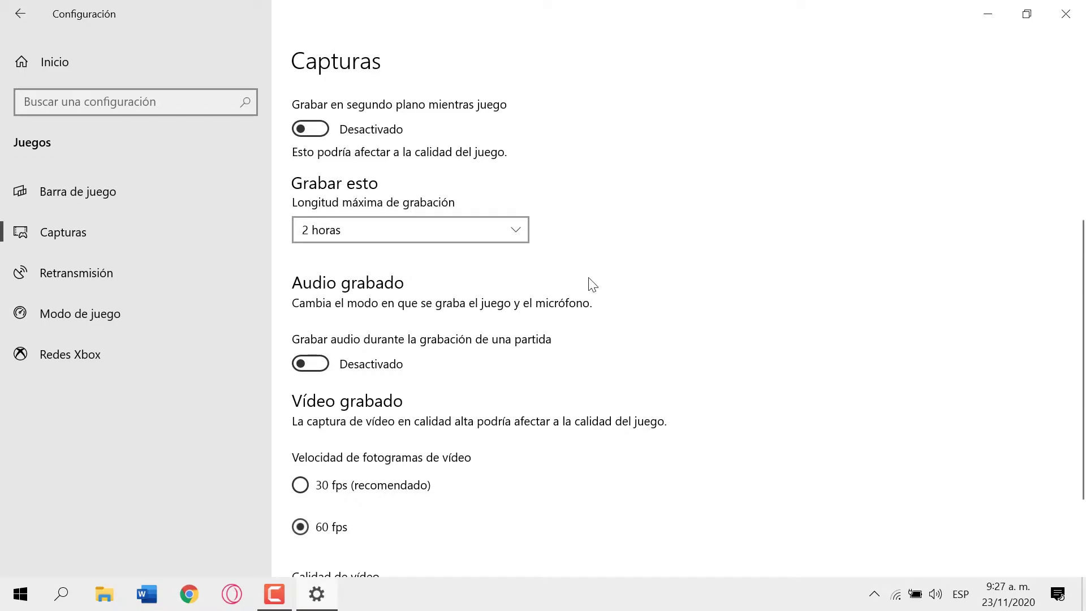
pyautogui.scroll(-2, 625, 376)
pyautogui.scroll(6, 538, 312)
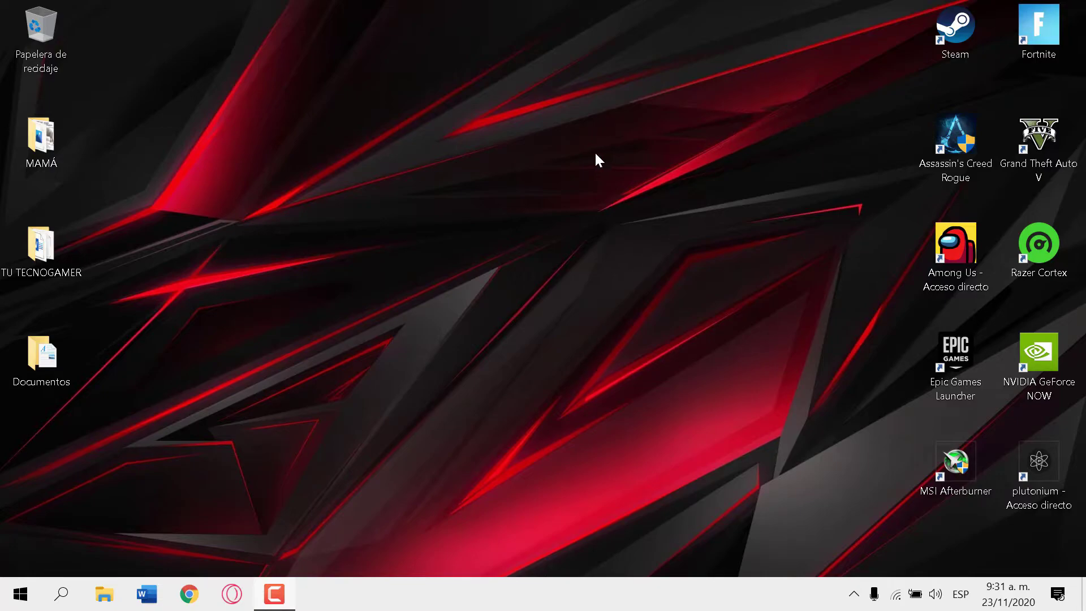
# Open Opciones de energía under Hardware y sonido in Panel de control, and select Plan de alto rendimiento from the additional plans.
pyautogui.click(61, 593)
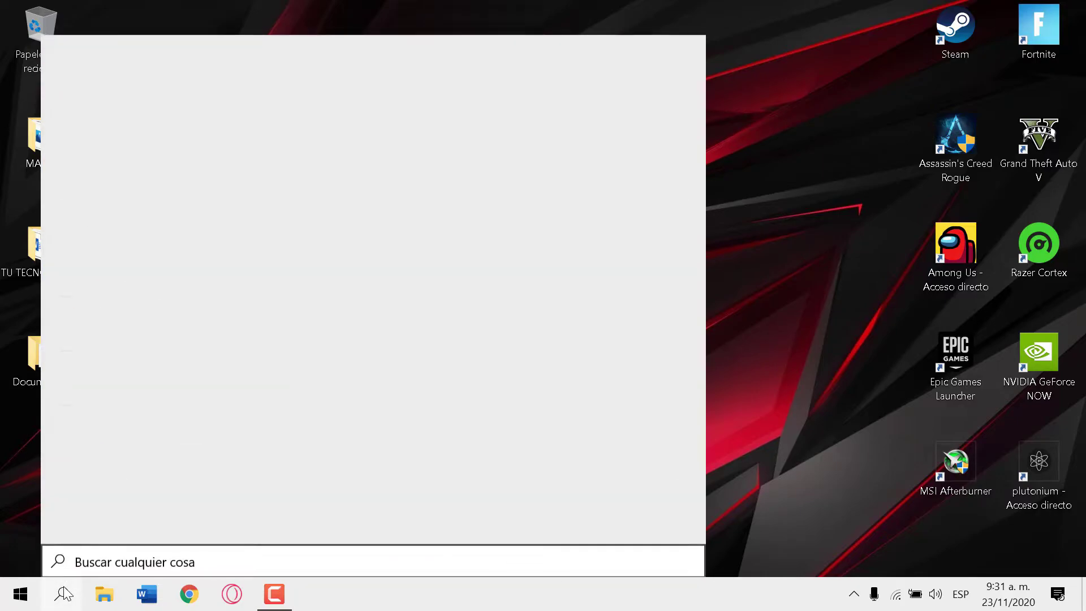
pyautogui.write('pan')
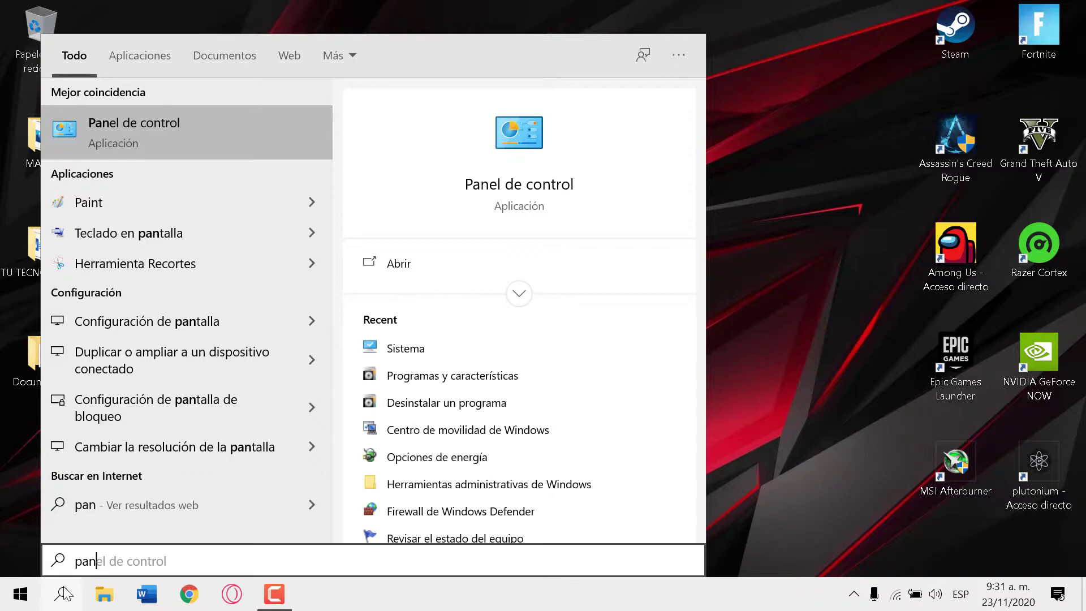
pyautogui.click(168, 121)
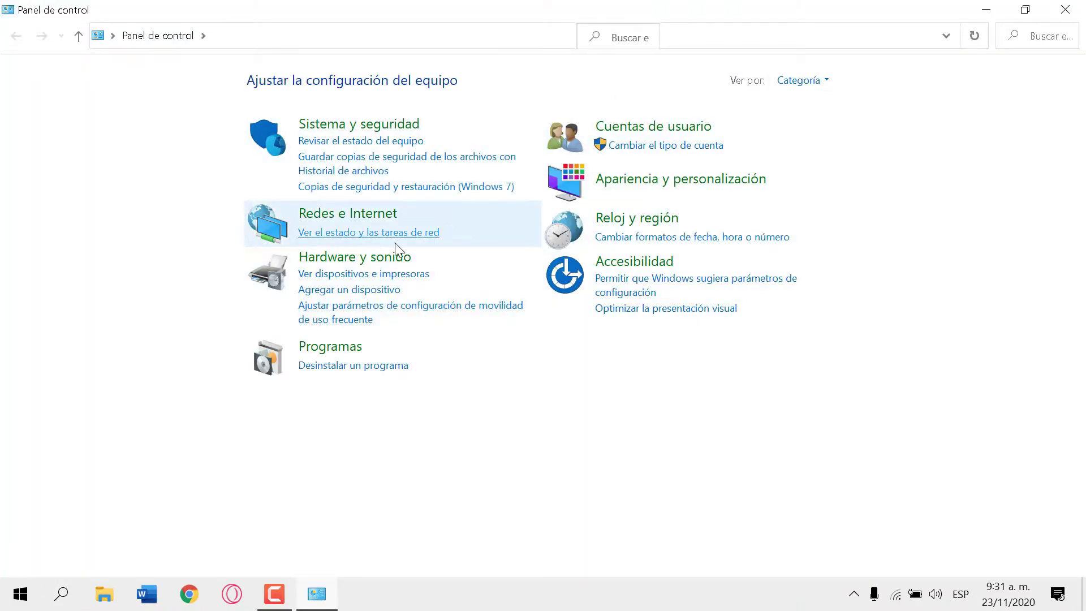
pyautogui.click(367, 258)
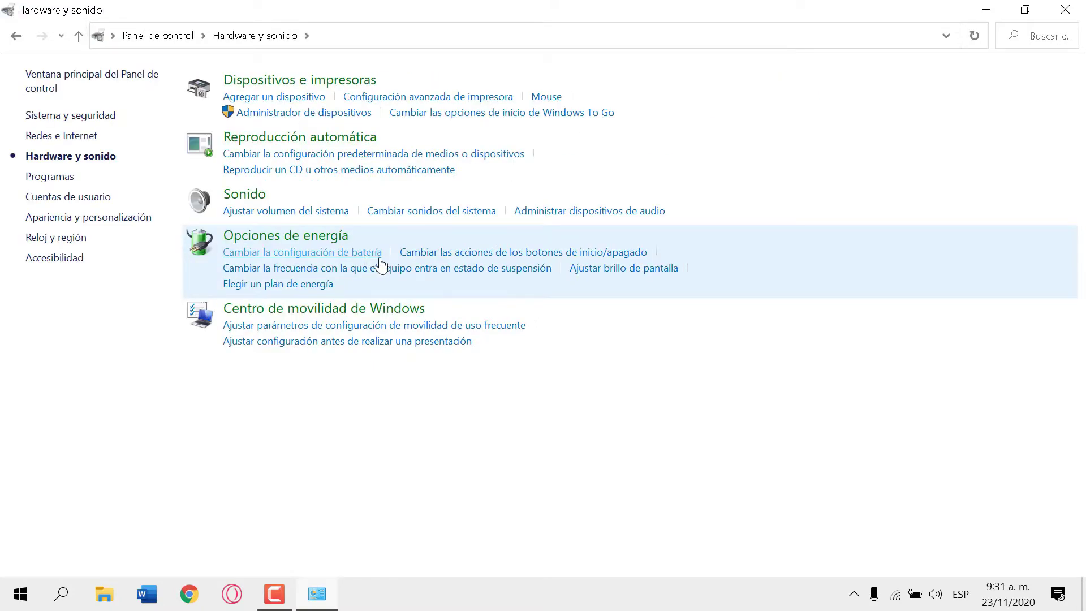
pyautogui.click(332, 237)
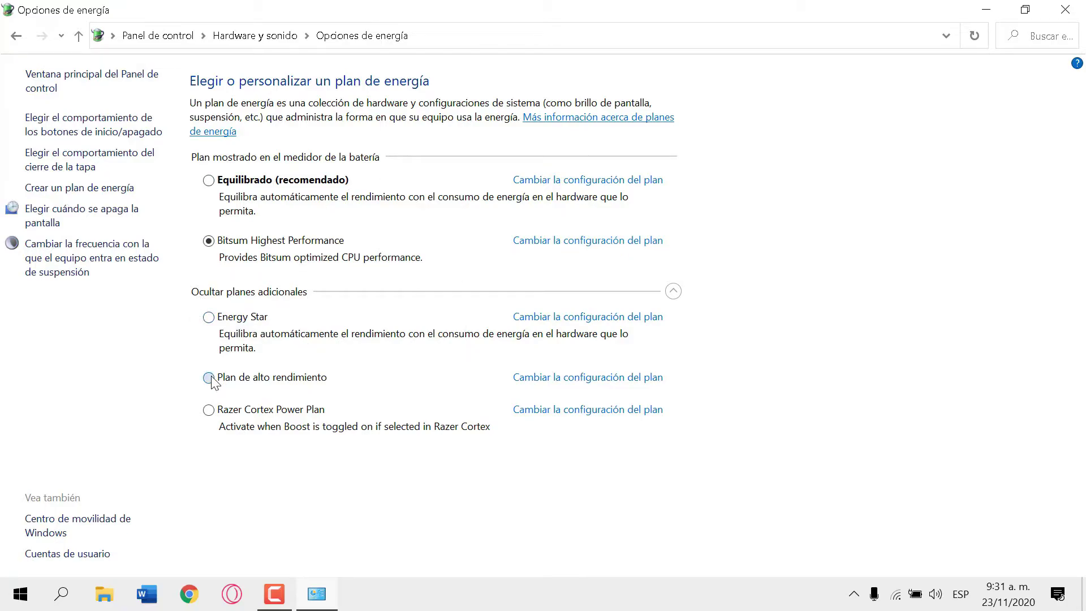
pyautogui.click(673, 291)
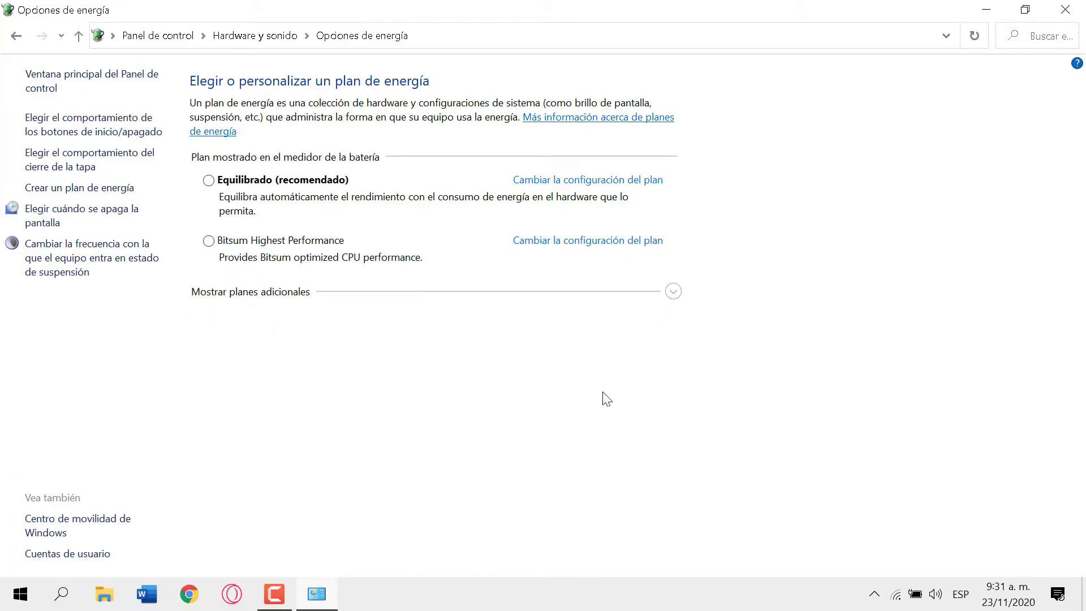
pyautogui.click(675, 292)
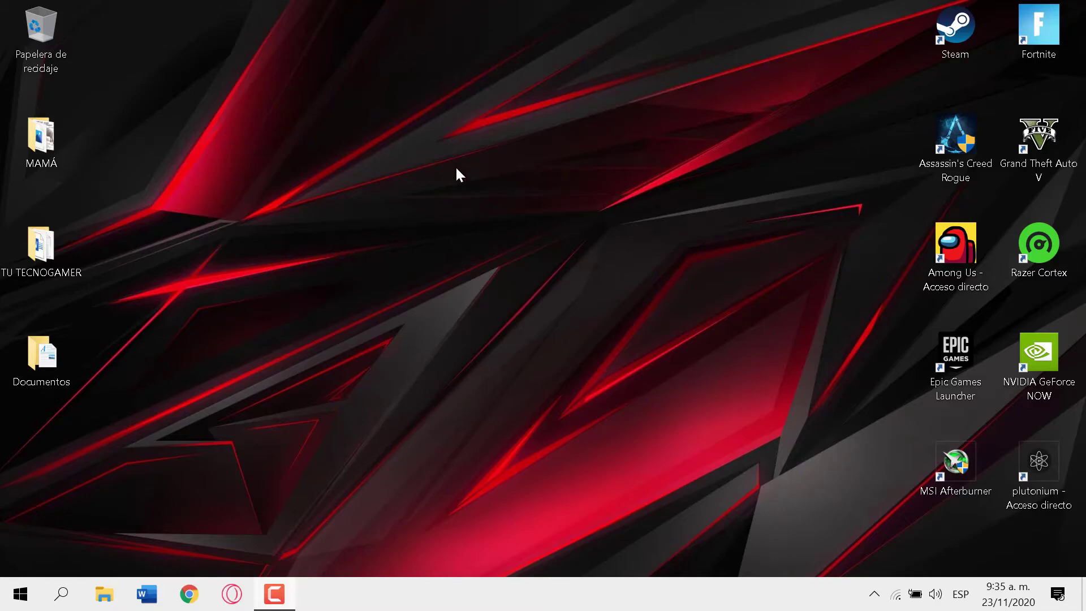
# In Chrome, search for "razer cortex", open the official Razer Cortex page and download the Windows installer.
pyautogui.click(187, 595)
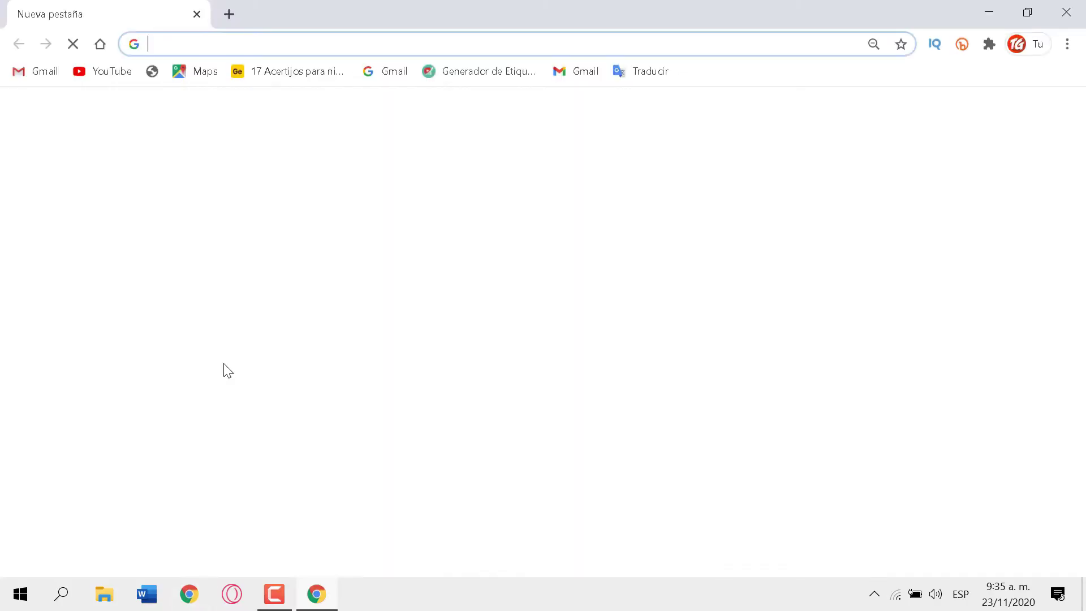
pyautogui.write('raz')
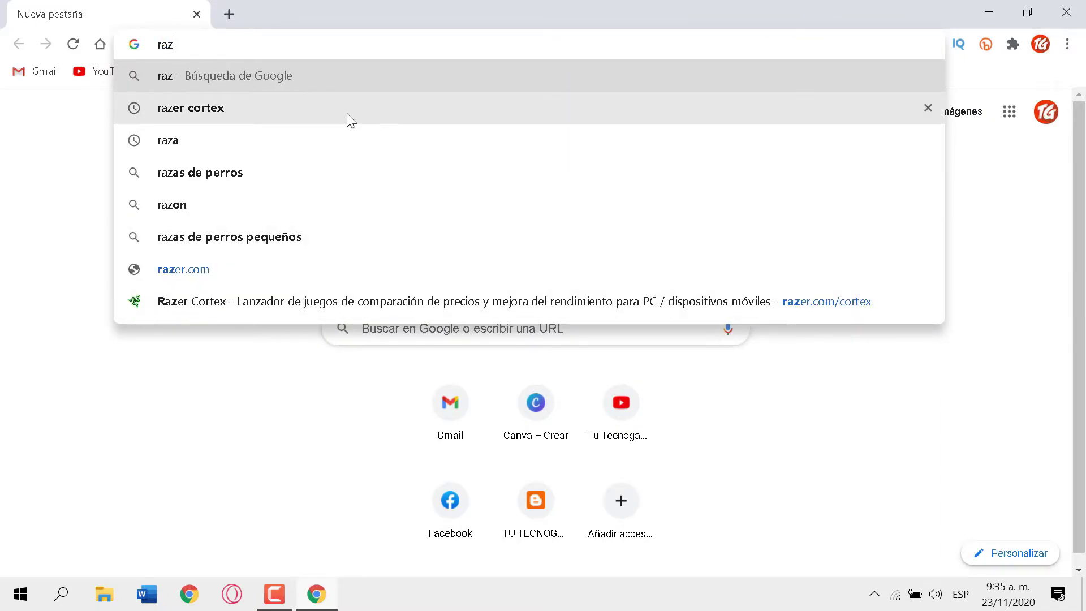
pyautogui.click(347, 108)
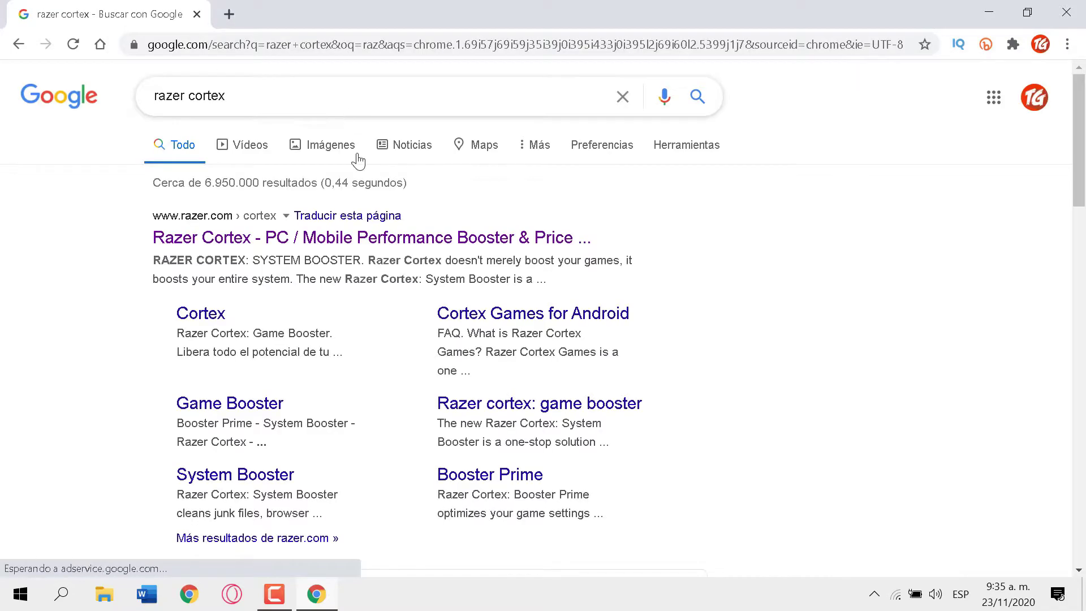
pyautogui.click(274, 240)
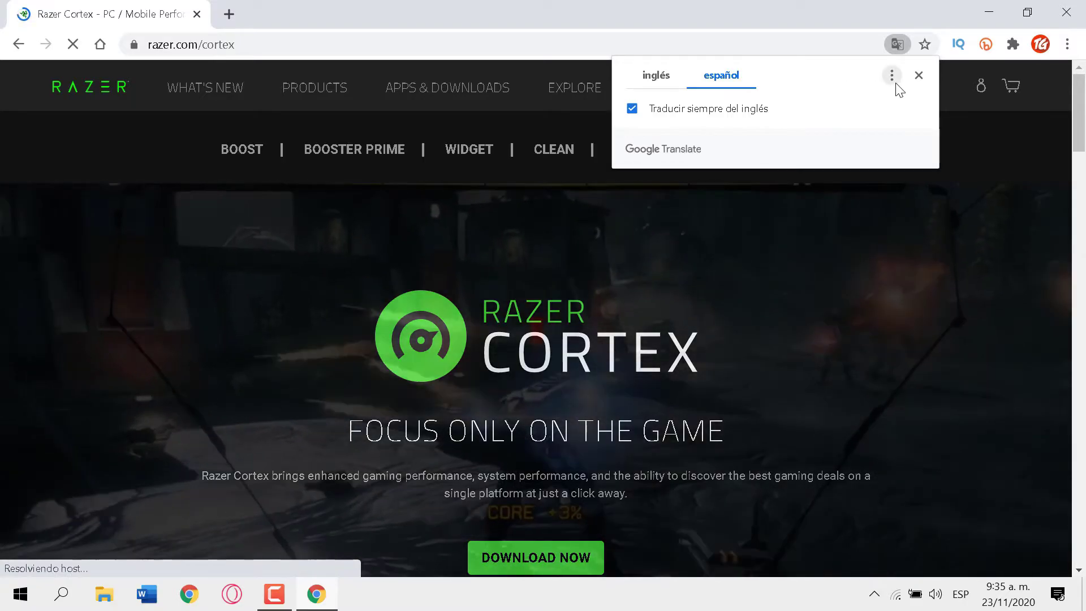
pyautogui.click(918, 75)
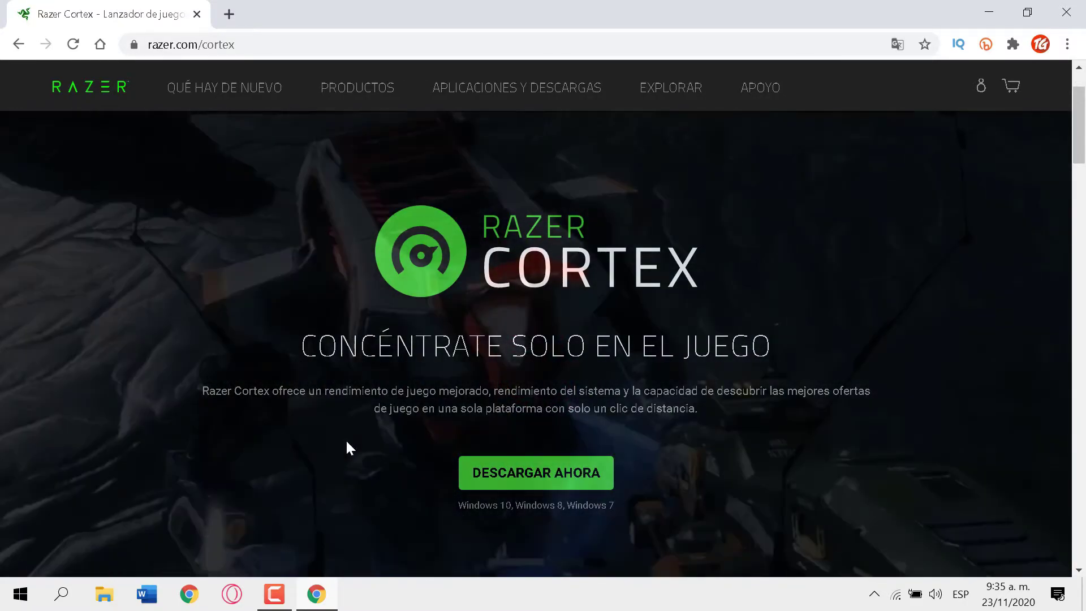
pyautogui.click(571, 479)
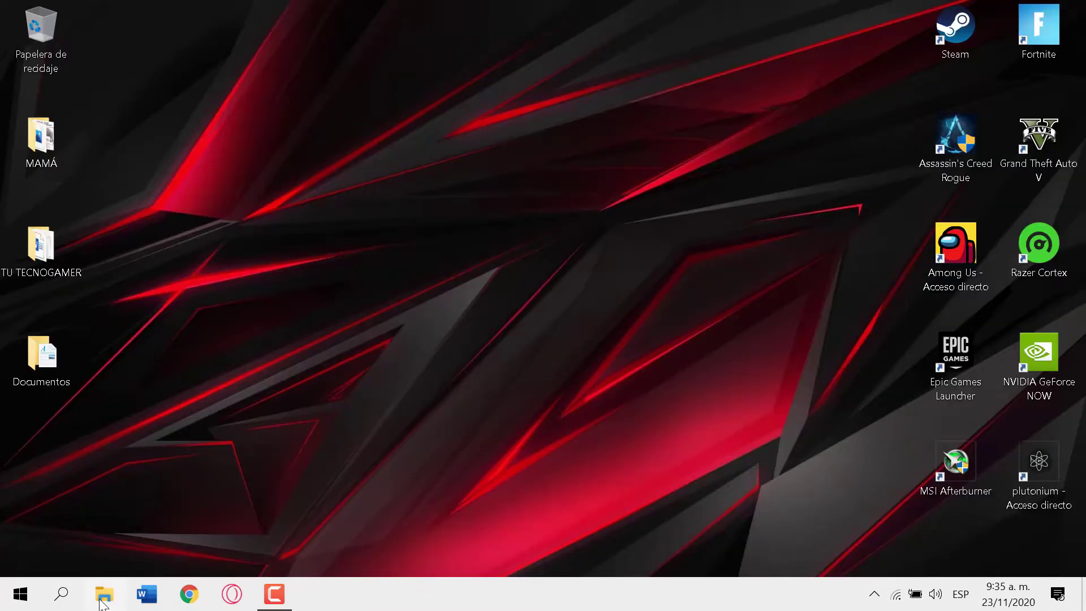
# Move the RazerCortexInstaller file from the Descargas folder to the desktop and close the folder window.
pyautogui.click(104, 594)
pyautogui.moveTo(570, 177); pyautogui.dragTo(41, 464)
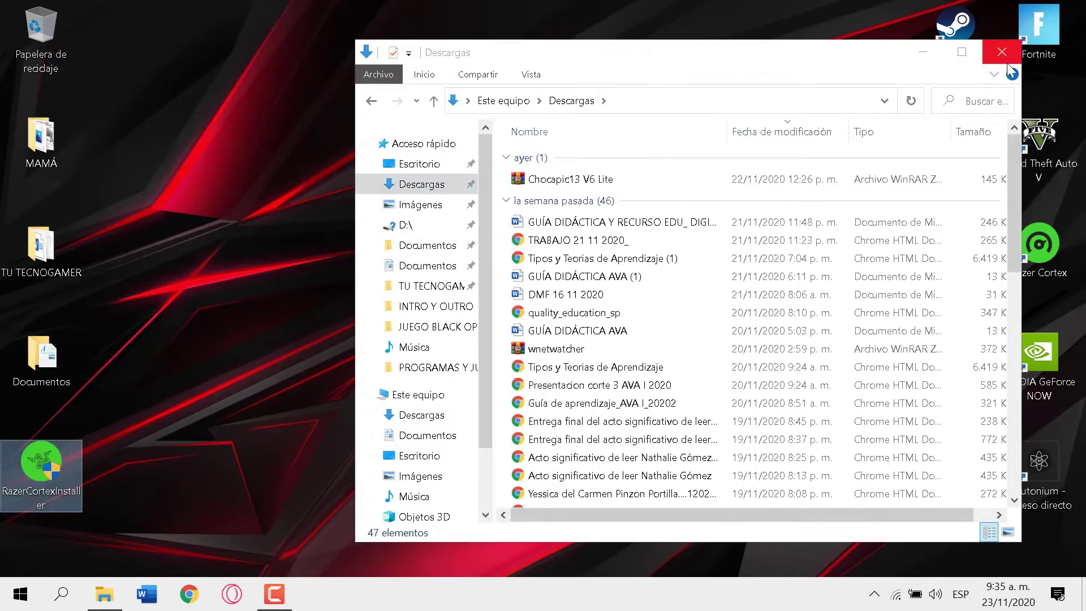
pyautogui.click(1001, 43)
# Launch RazerCortexInstaller to view its software selection with RAZER CORTEX, and cancel the installation.
pyautogui.rightClick(12, 475)
pyautogui.click(132, 40)
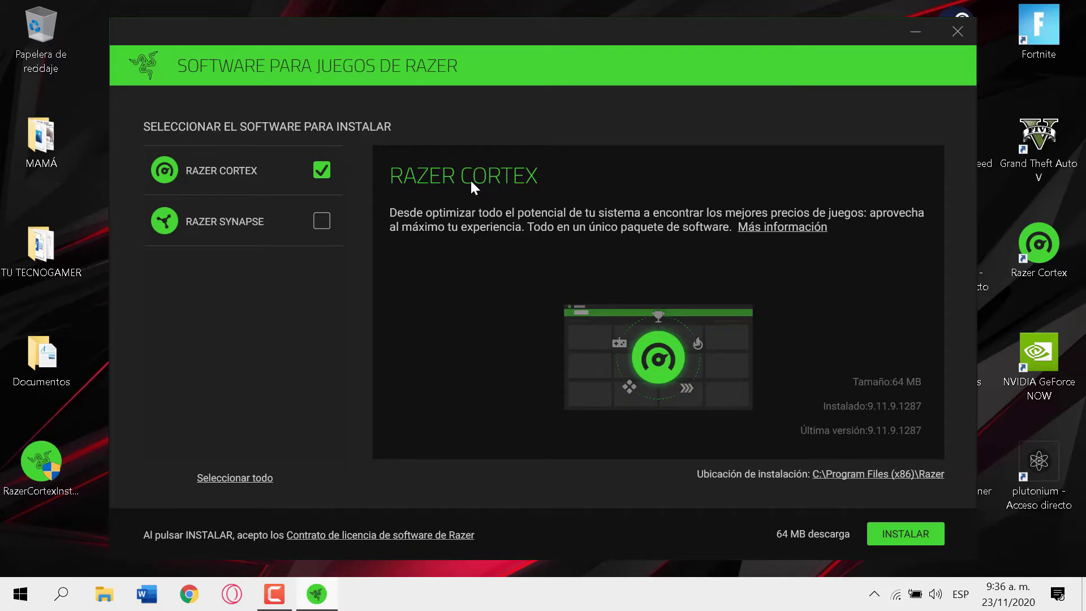
pyautogui.click(960, 31)
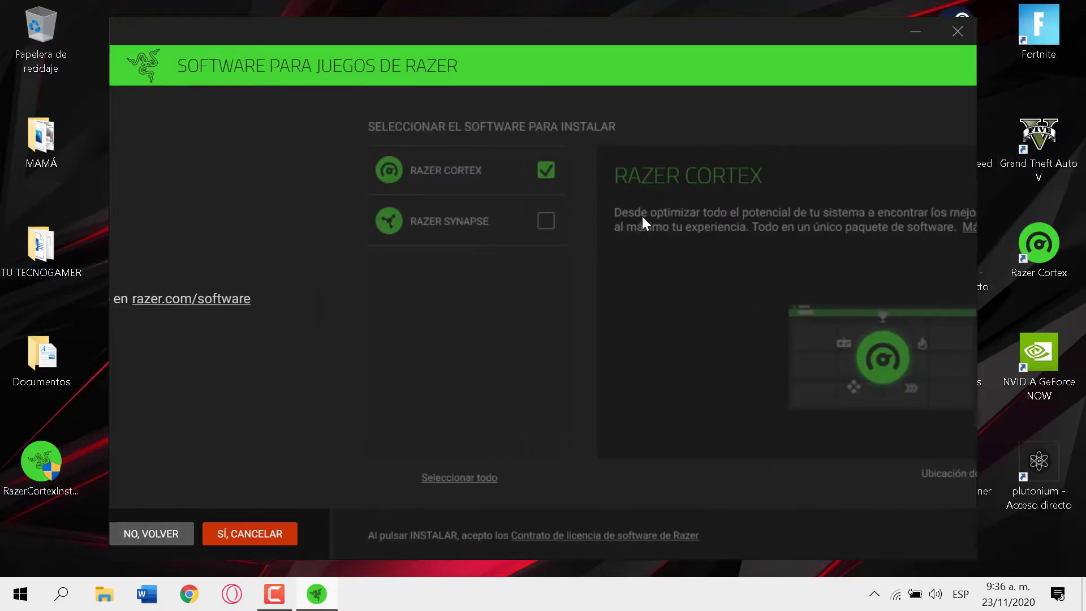
pyautogui.click(861, 535)
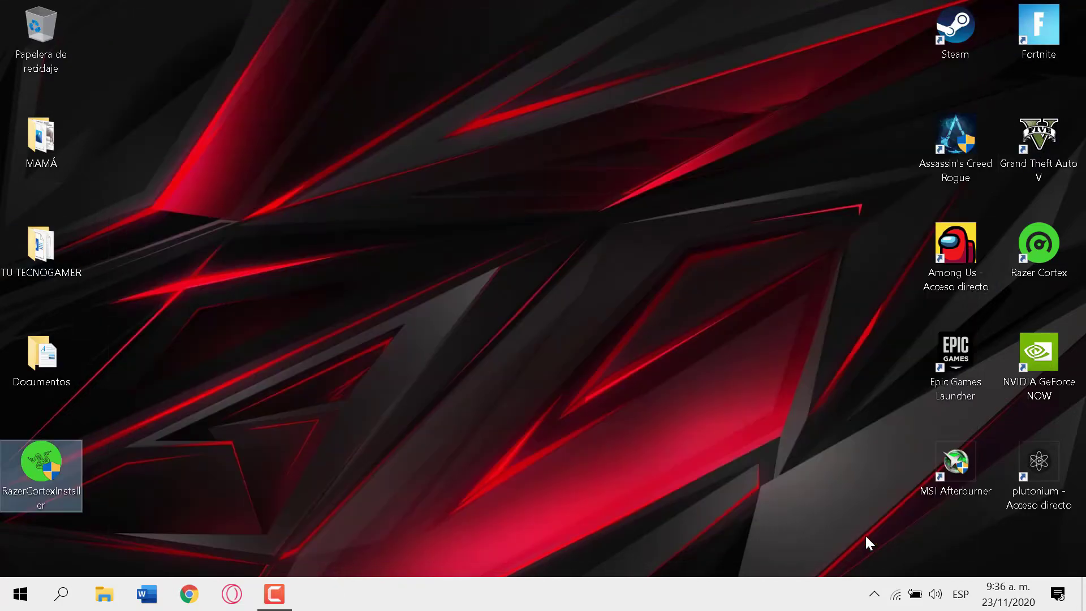
pyautogui.click(454, 331)
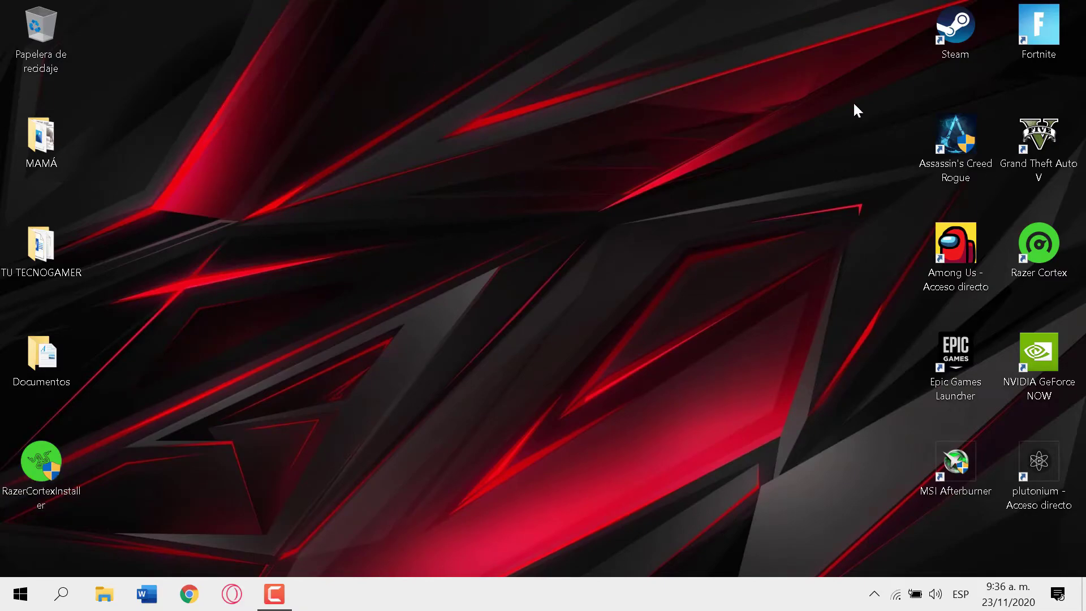
pyautogui.press('r')
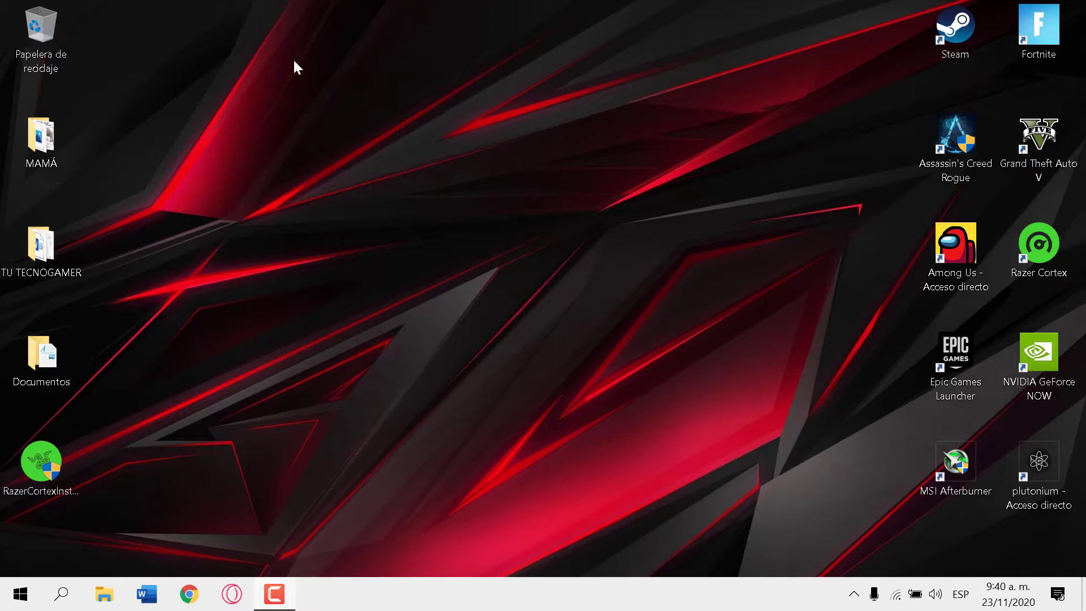
# Open Razer Cortex, analyze the PC with Optimizador del sistema, include Desfragmentación de juegos and run the optimization.
pyautogui.doubleClick(1032, 226)
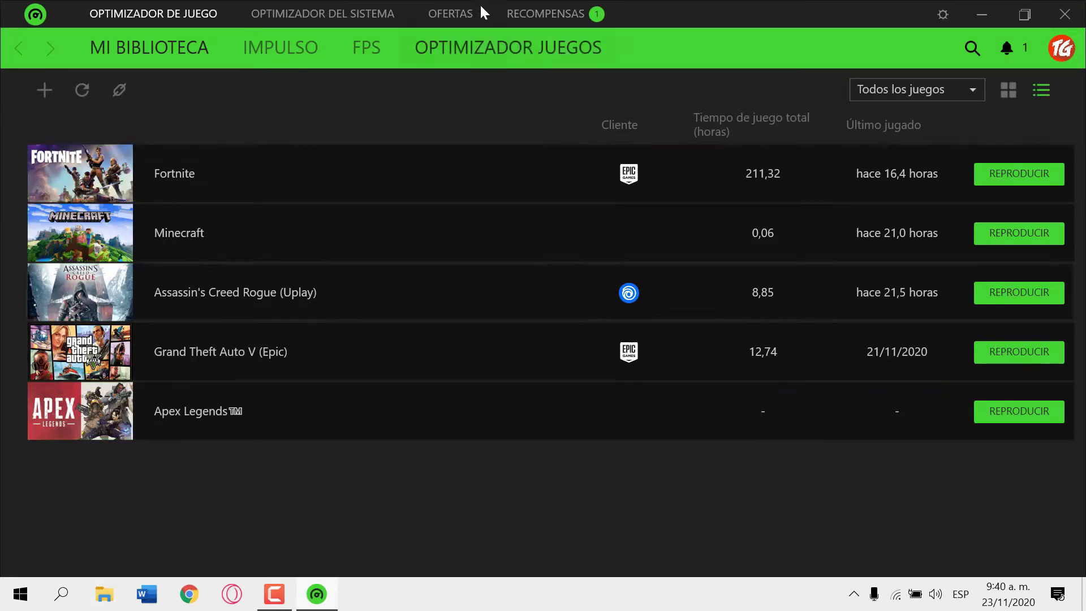
pyautogui.click(314, 11)
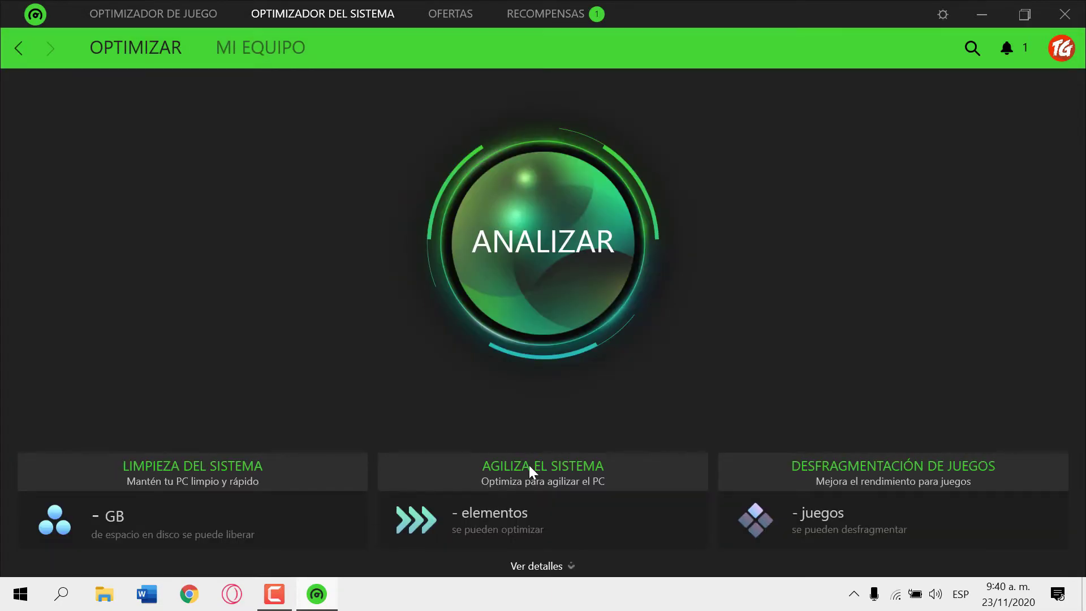
pyautogui.click(517, 250)
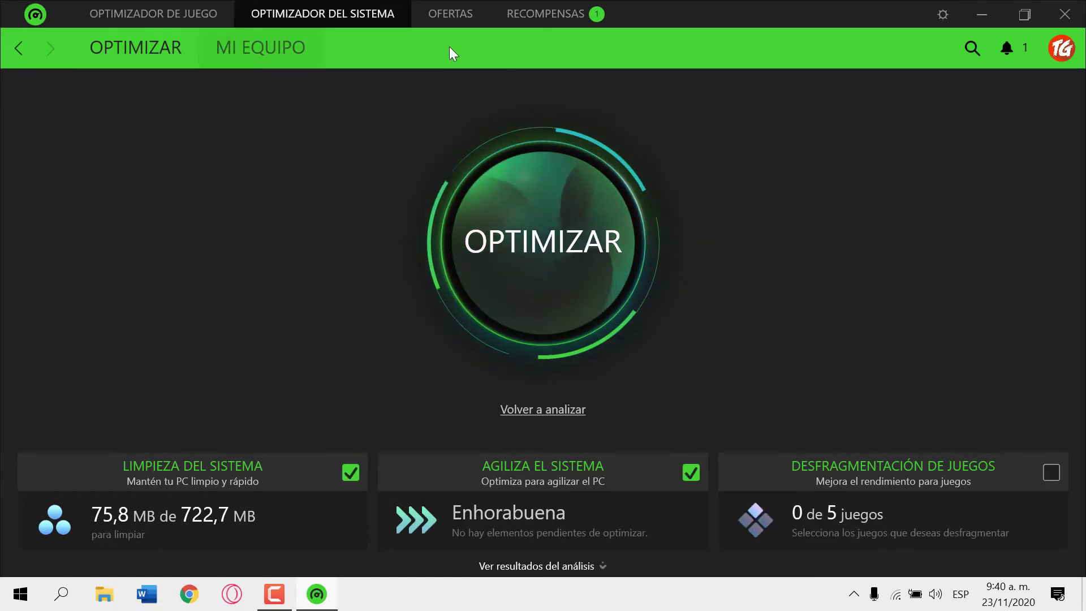
pyautogui.click(1051, 472)
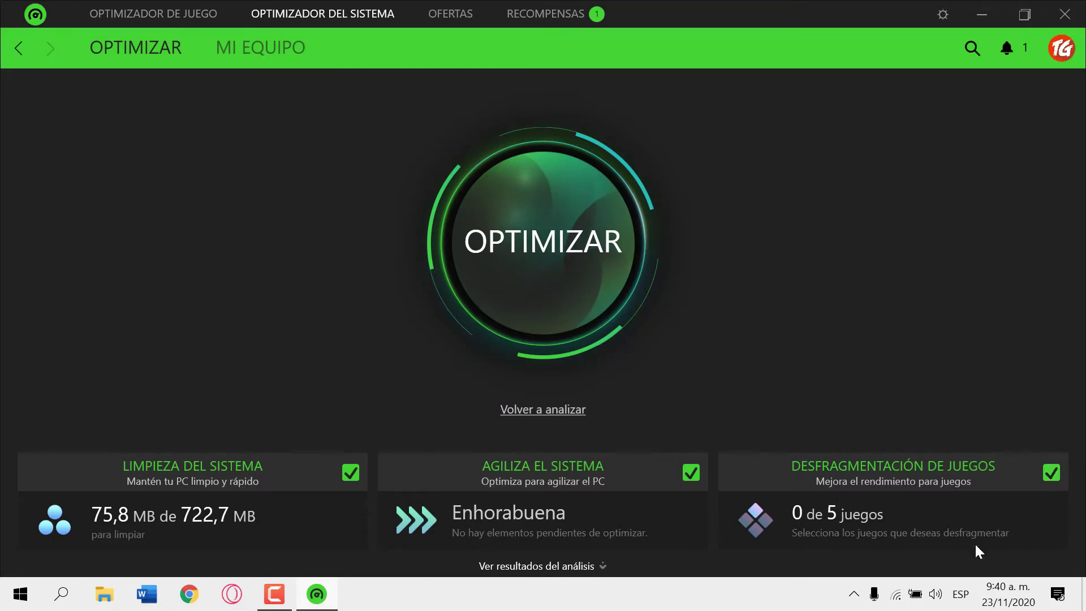
pyautogui.click(538, 244)
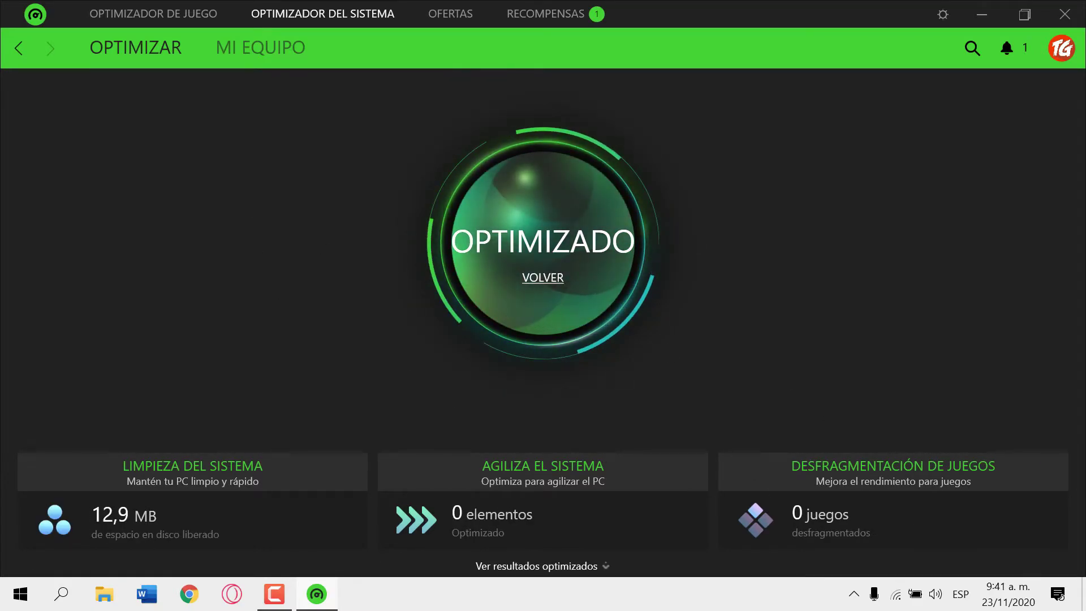
# In the Impulso settings of Optimizador de juego, enable explorer.exe and "Ejecutar juego en el escritorio de juego", accepting both prompts.
pyautogui.click(138, 11)
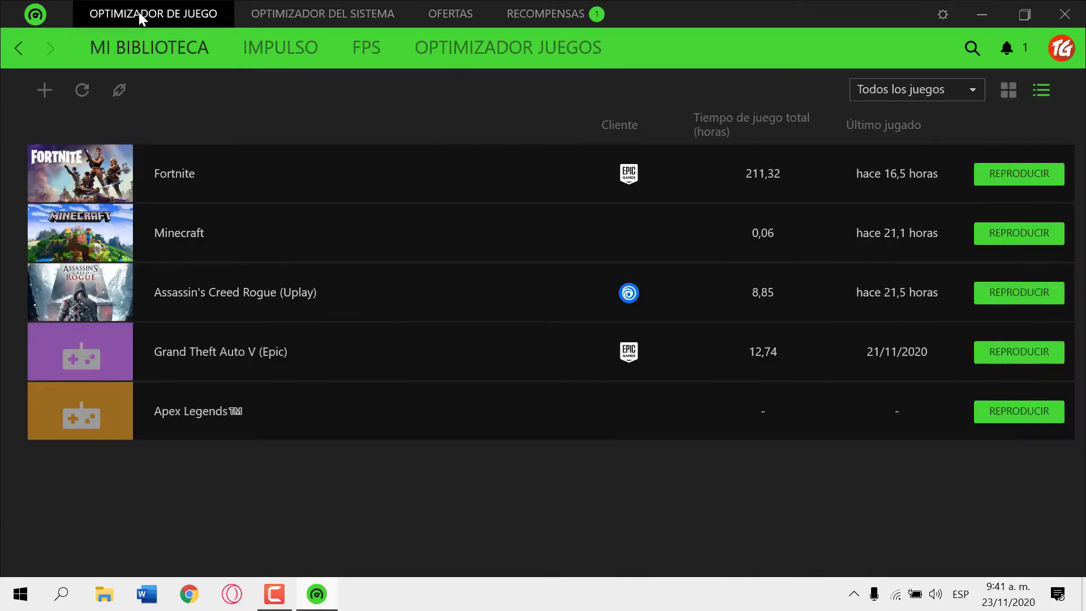
pyautogui.click(273, 45)
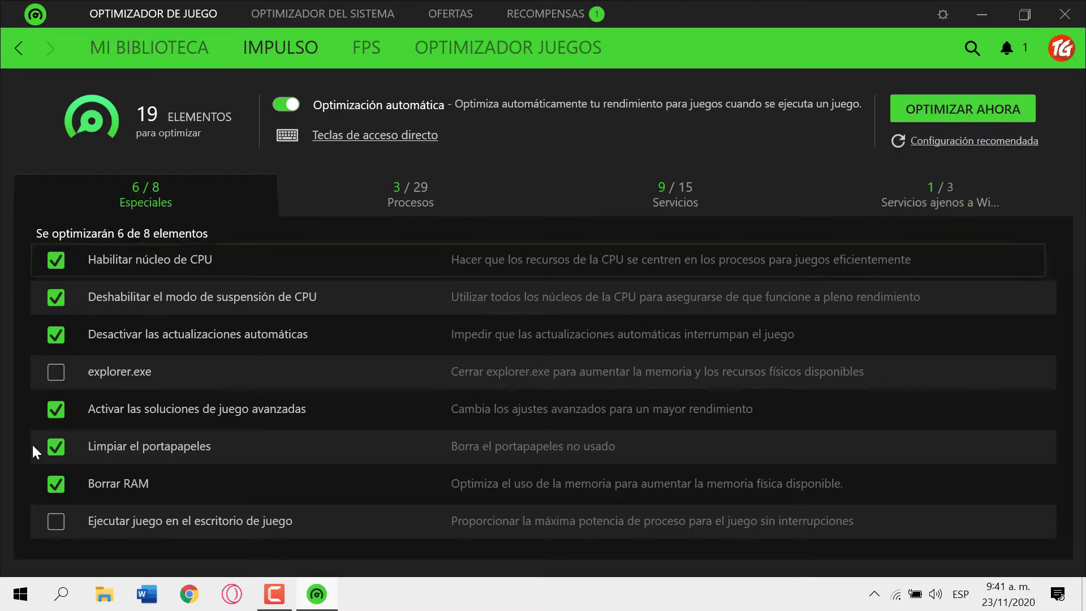
pyautogui.click(57, 374)
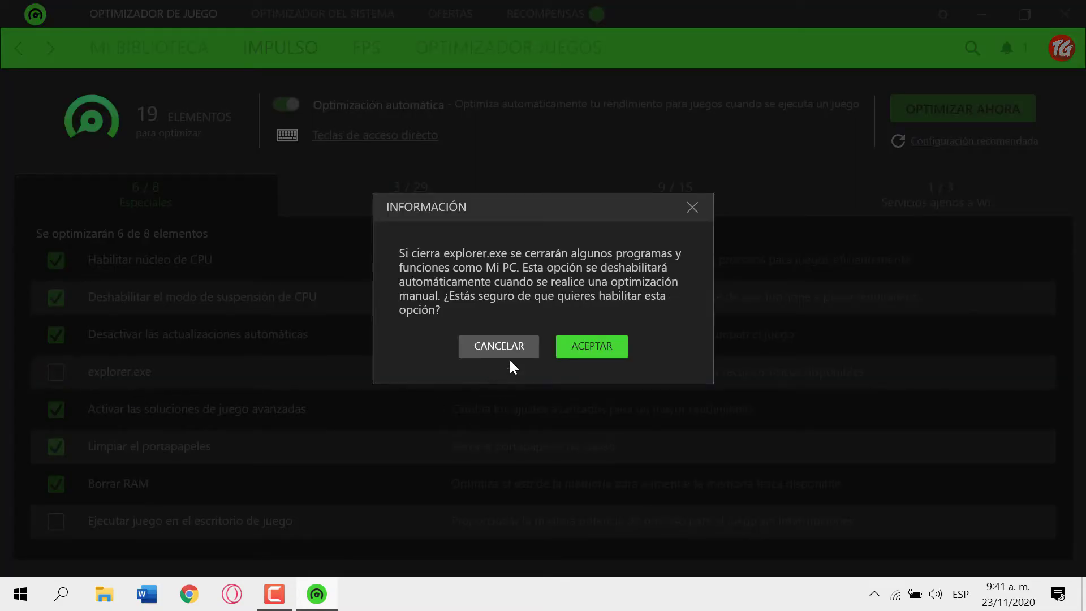
pyautogui.click(565, 348)
pyautogui.click(55, 522)
pyautogui.click(619, 351)
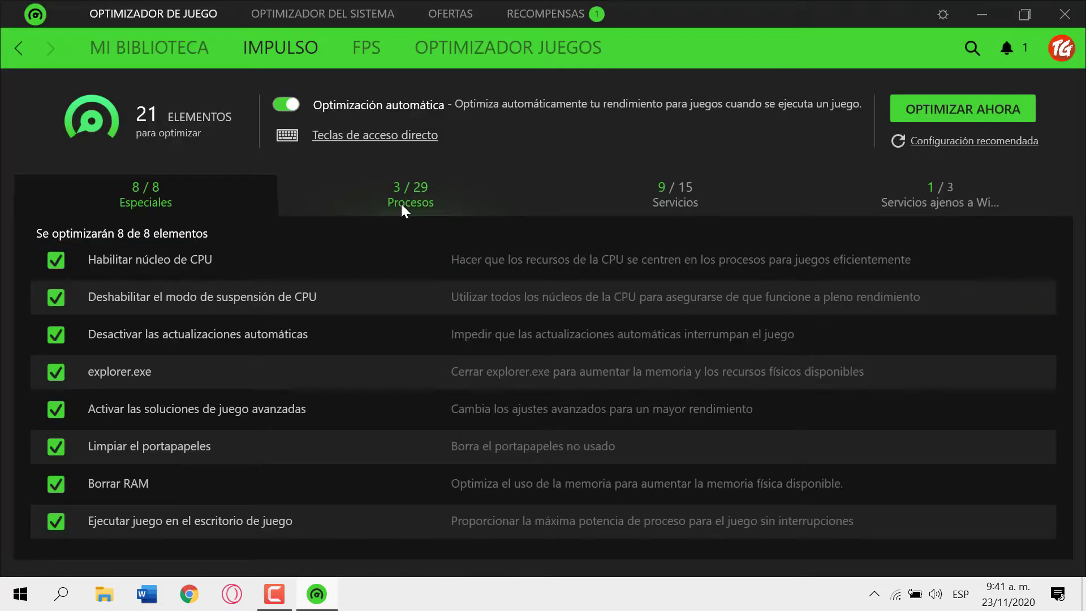
# Review which items are marked for optimization among Procesos, Servicios and the non-Windows services in Impulso.
pyautogui.click(402, 202)
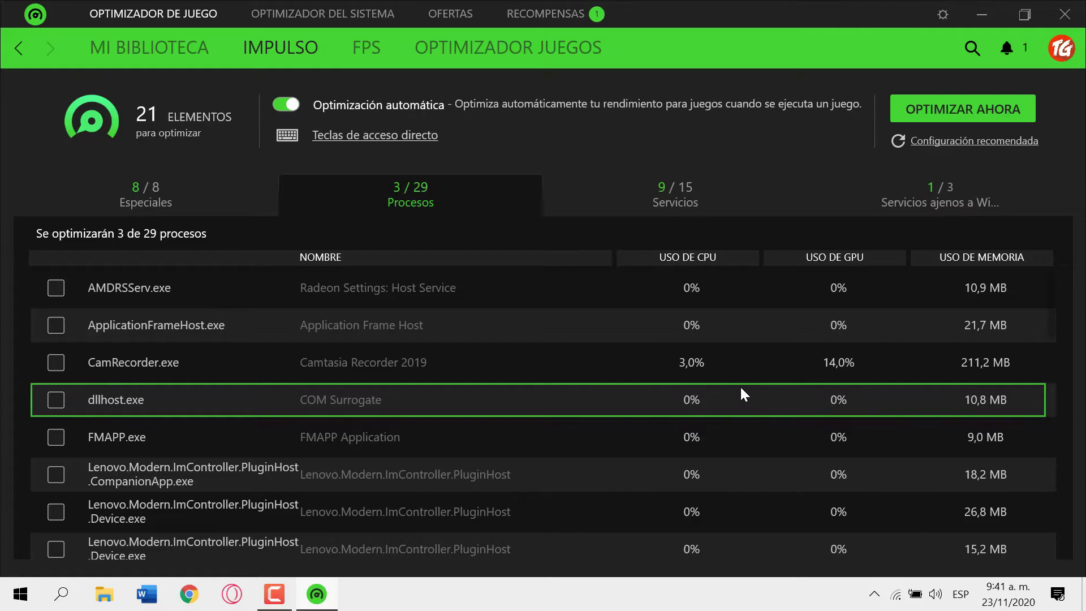
pyautogui.scroll(-2, 962, 382)
pyautogui.scroll(-4, 962, 382)
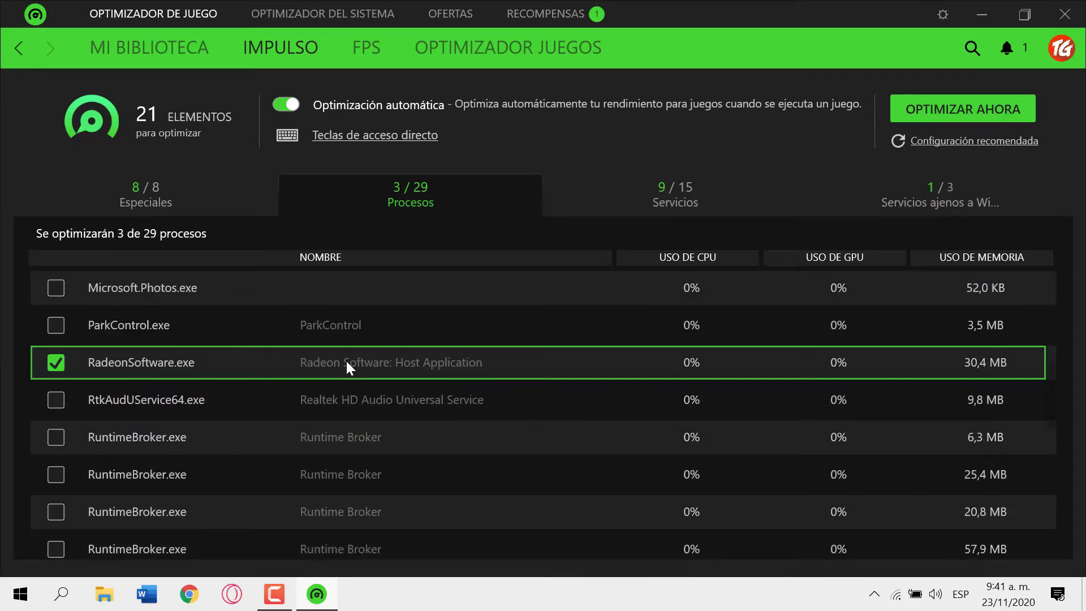
pyautogui.scroll(-8, 667, 409)
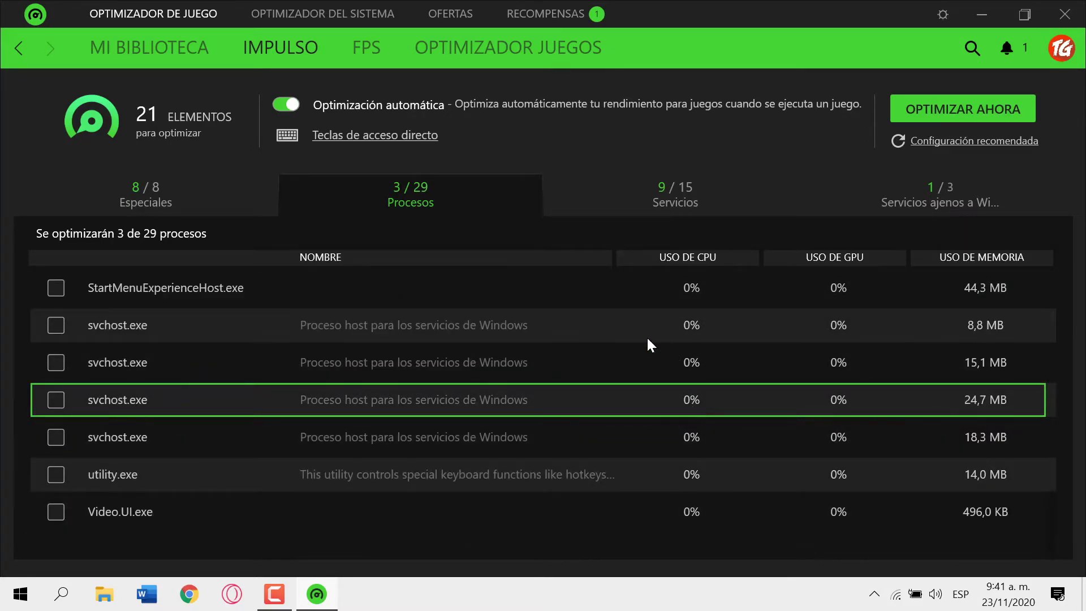
pyautogui.click(644, 194)
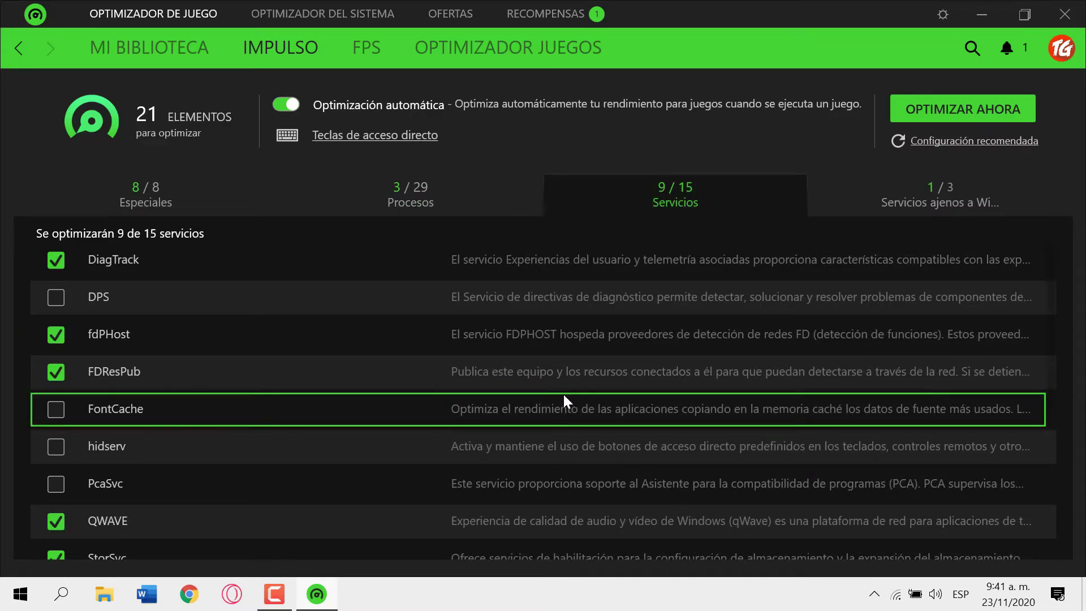
pyautogui.scroll(-5, 493, 449)
pyautogui.scroll(5, 491, 451)
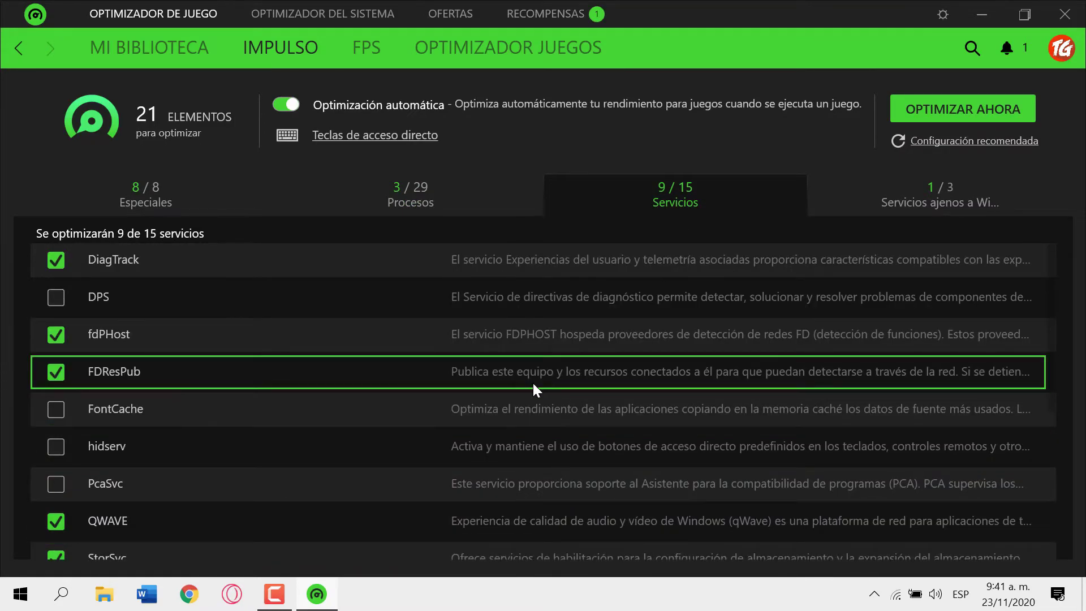
pyautogui.click(952, 216)
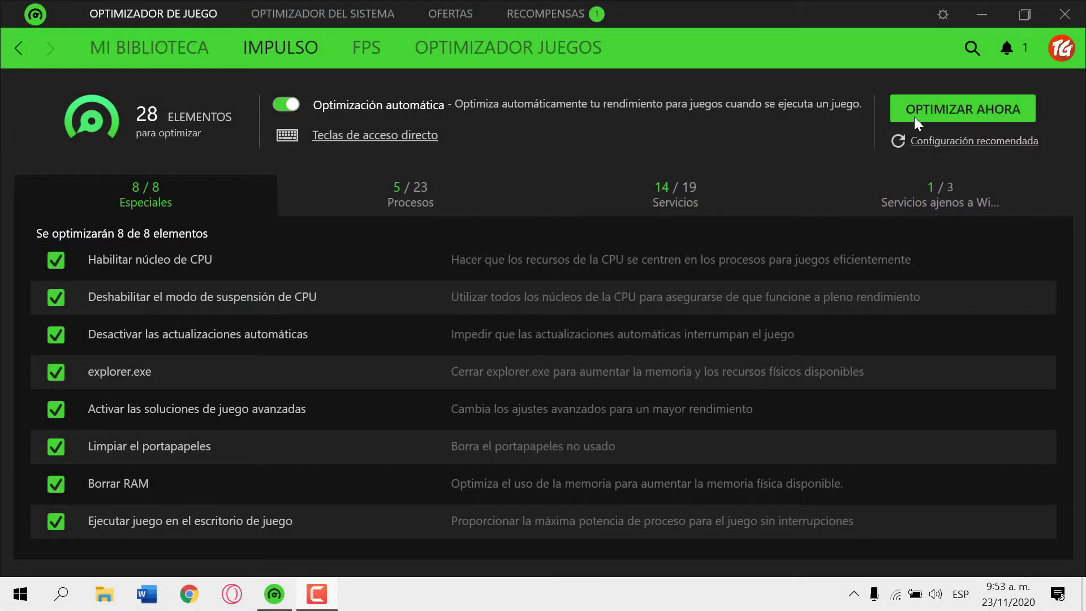
# Open Administrador de tareas over Razer Cortex to check the resource usage of running processes.
pyautogui.rightClick(512, 593)
pyautogui.click(706, 514)
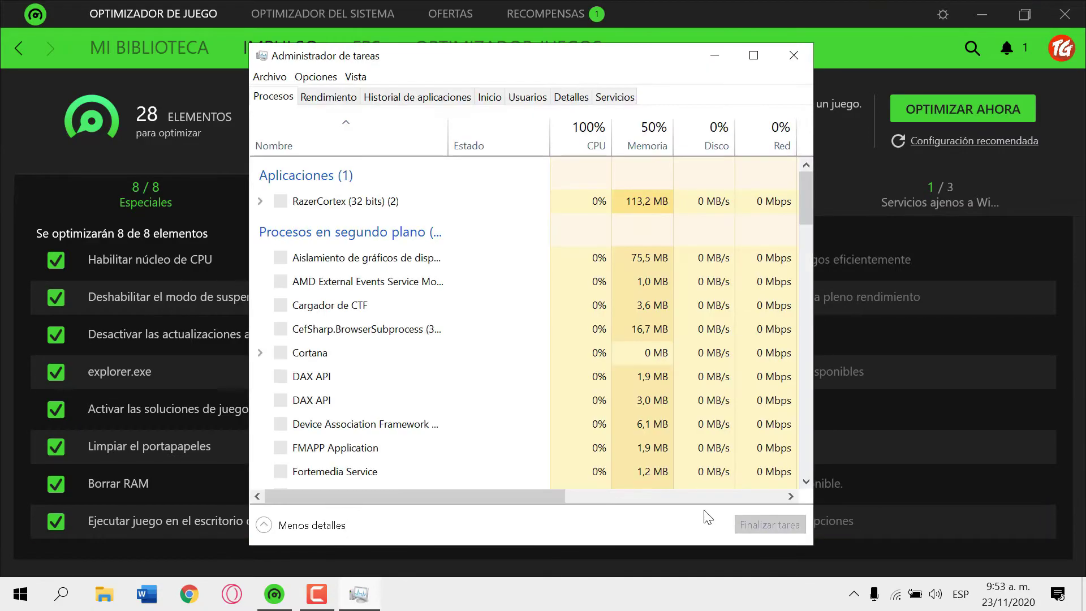